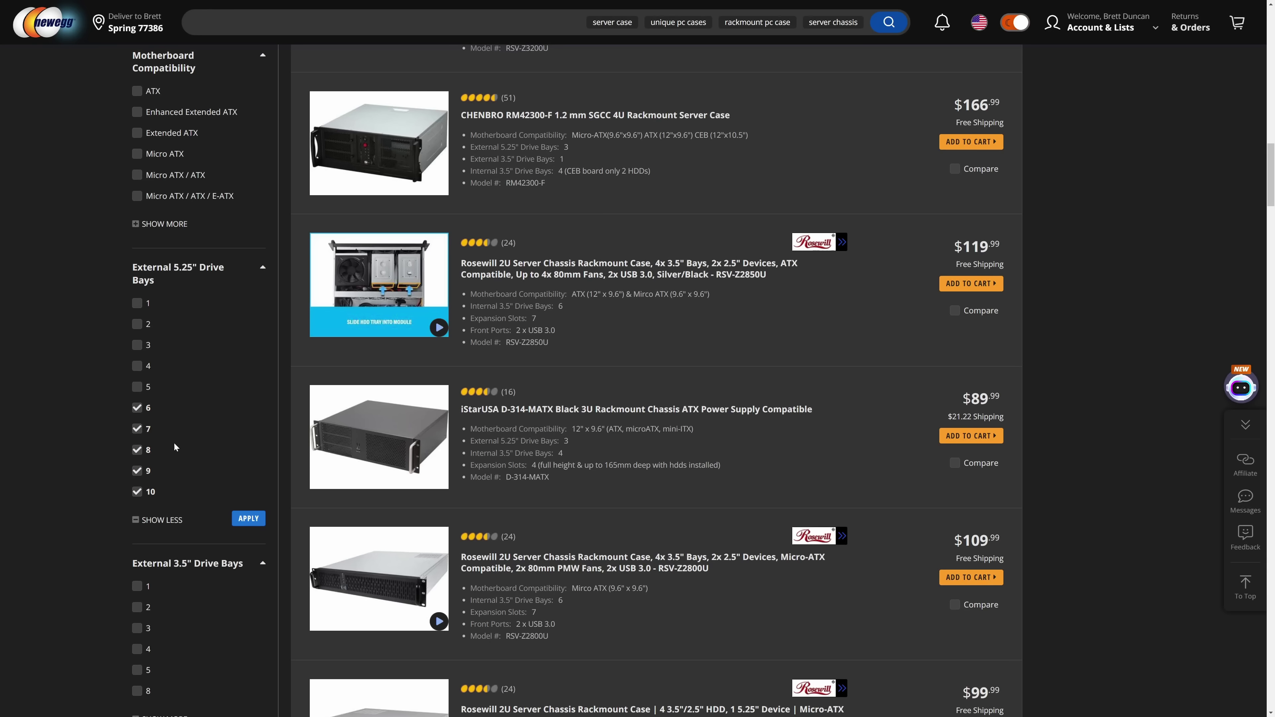
# Apply the drive-bay filter, open the iStarUSA D-400-6-Black chassis, and switch to the plain D-400 variant.
pyautogui.click(254, 522)
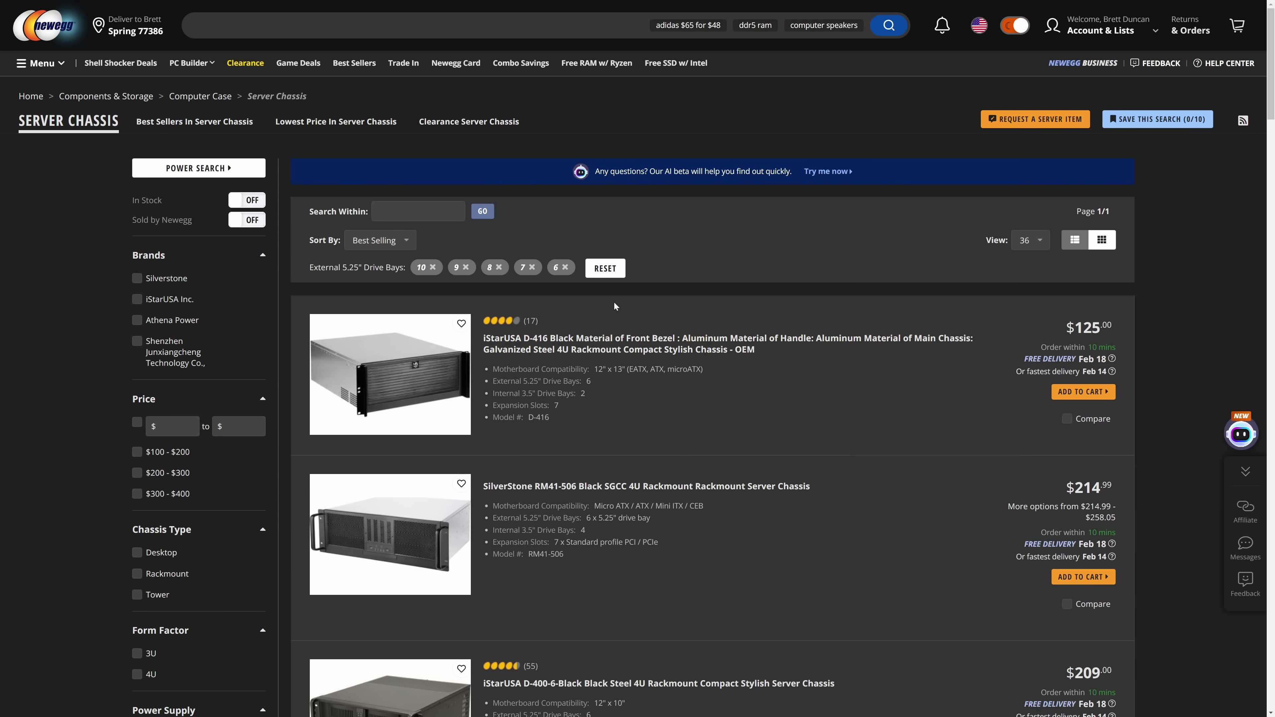
pyautogui.scroll(-5, 613, 301)
pyautogui.scroll(-1, 613, 301)
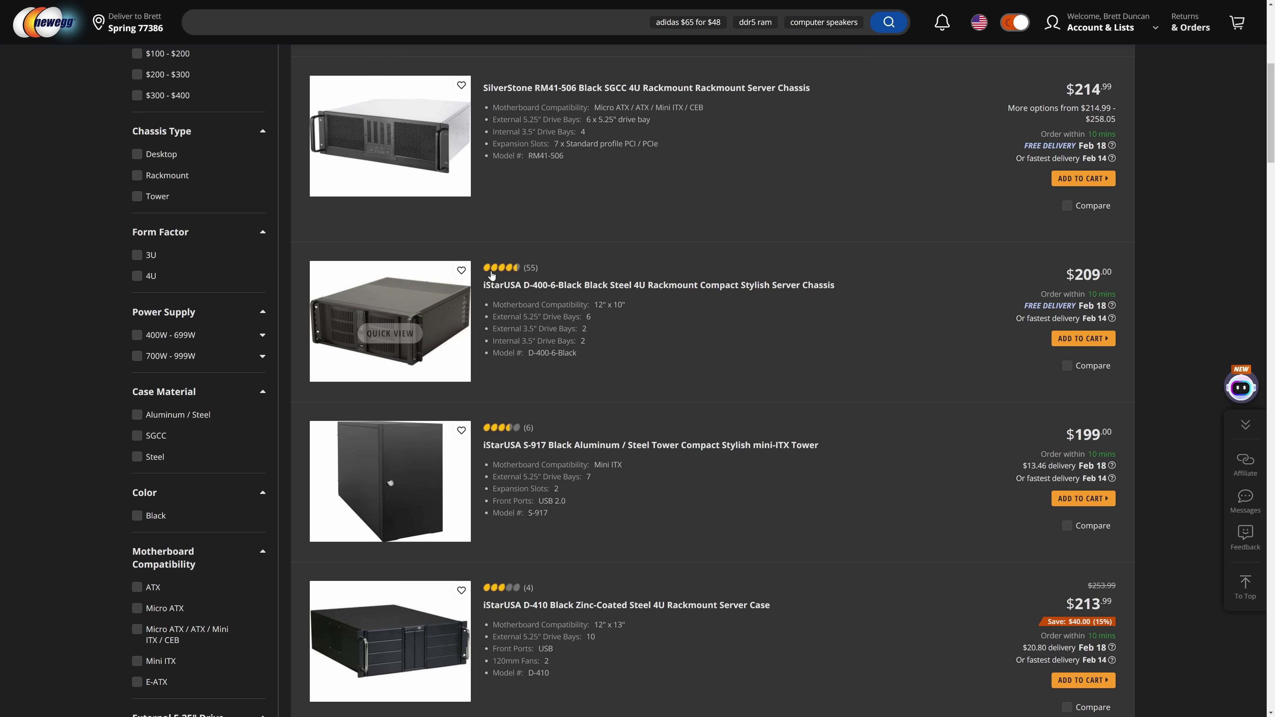
pyautogui.click(713, 285)
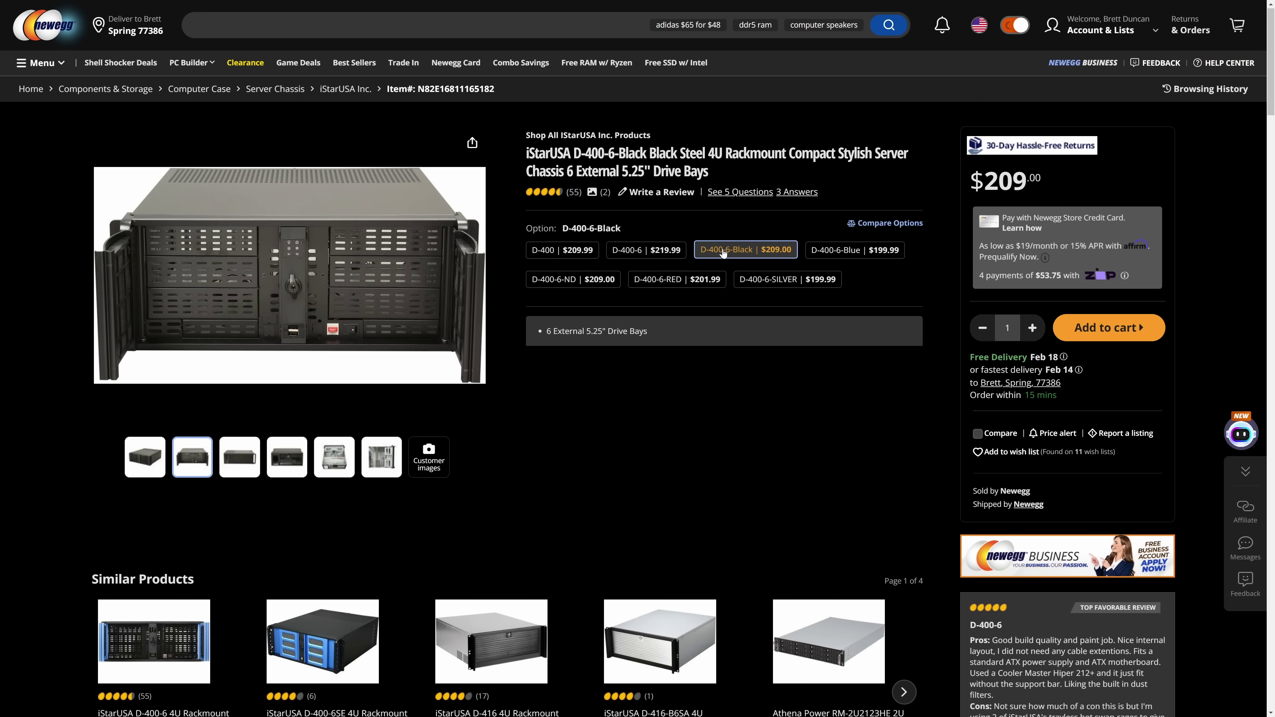
pyautogui.click(562, 250)
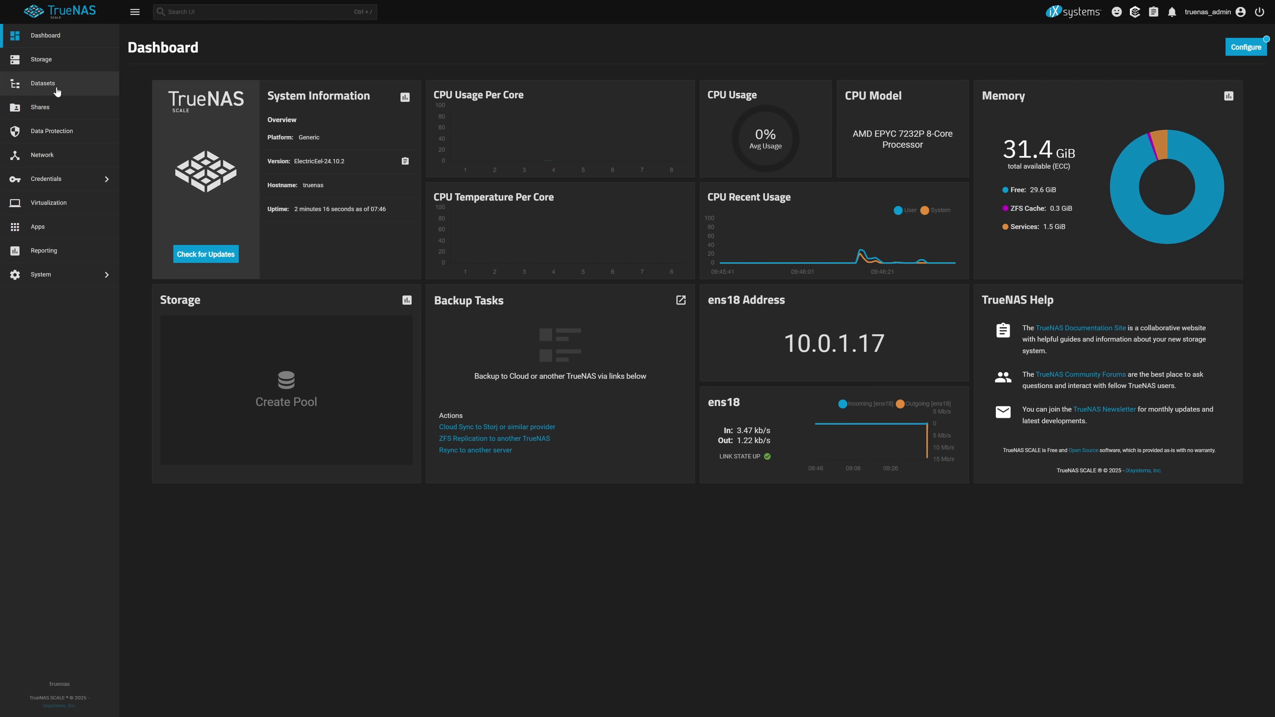
# List the disks: the boot-pool disk plus the unassigned 476.94 GiB drives.
pyautogui.click(56, 64)
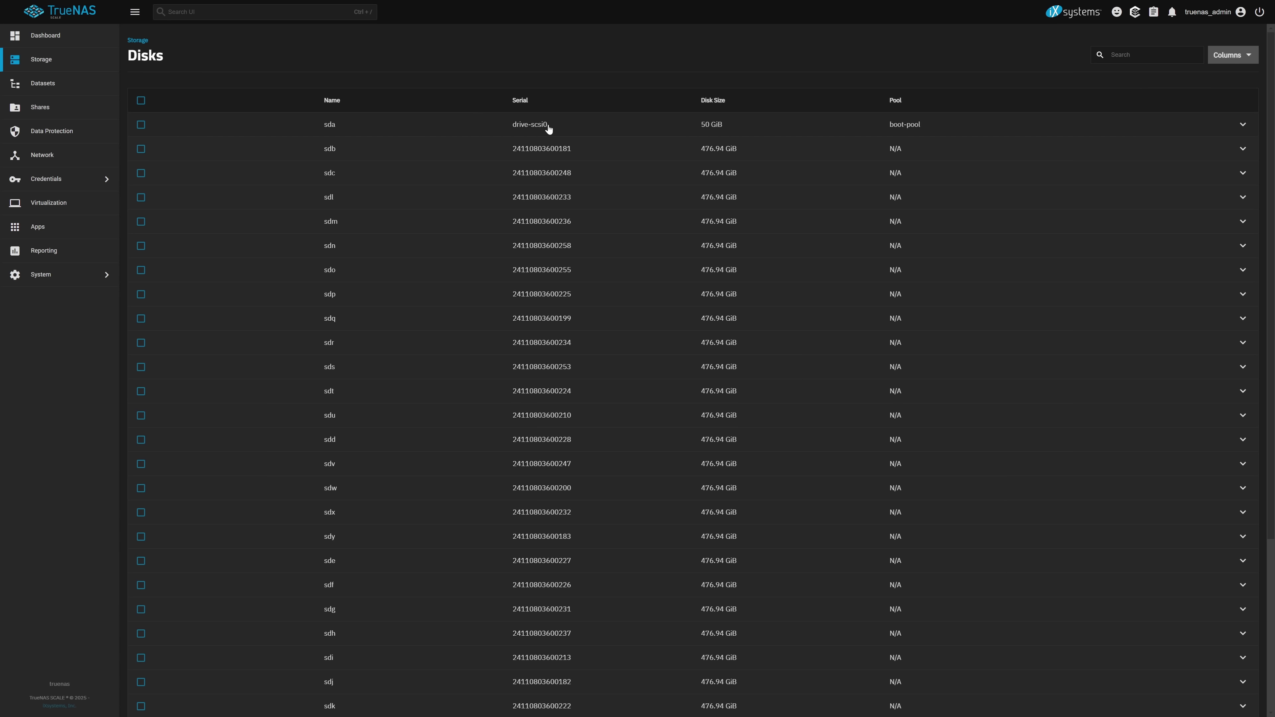
pyautogui.scroll(-5, 549, 129)
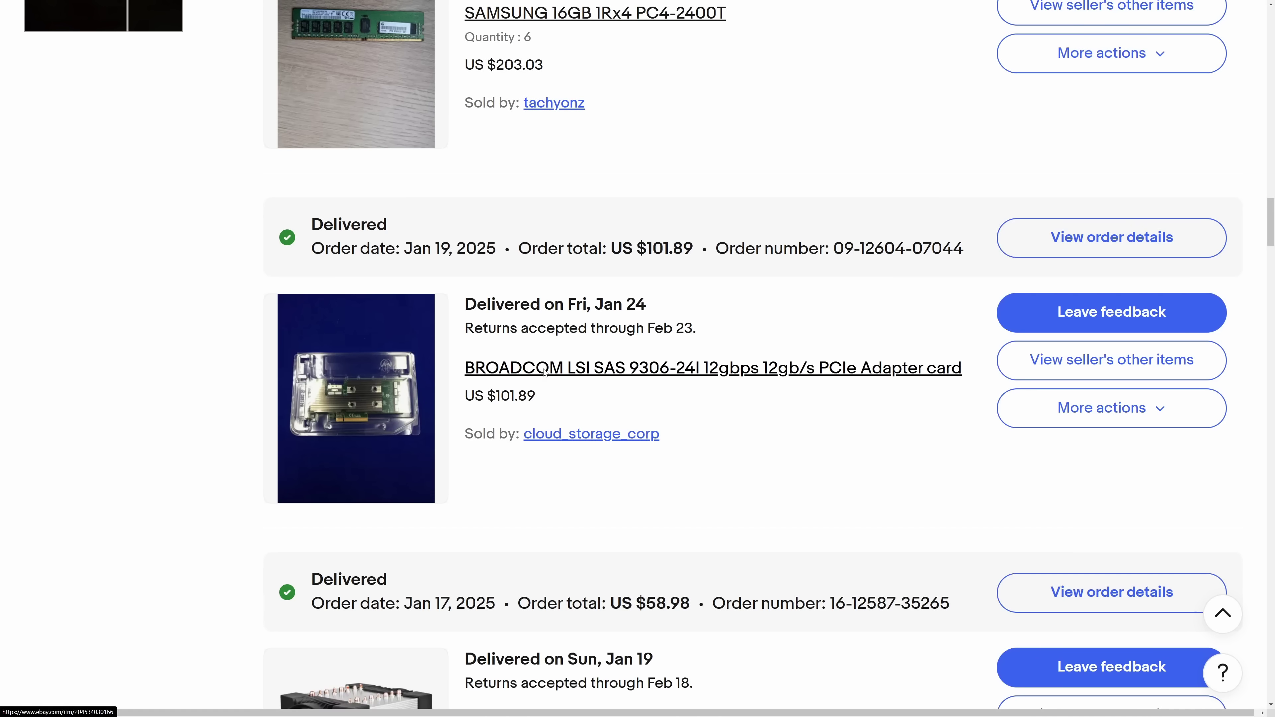
# Open the purchased Broadcom LSI SAS 9306-24i listing and scroll through its details.
pyautogui.click(545, 370)
pyautogui.scroll(-2, 543, 367)
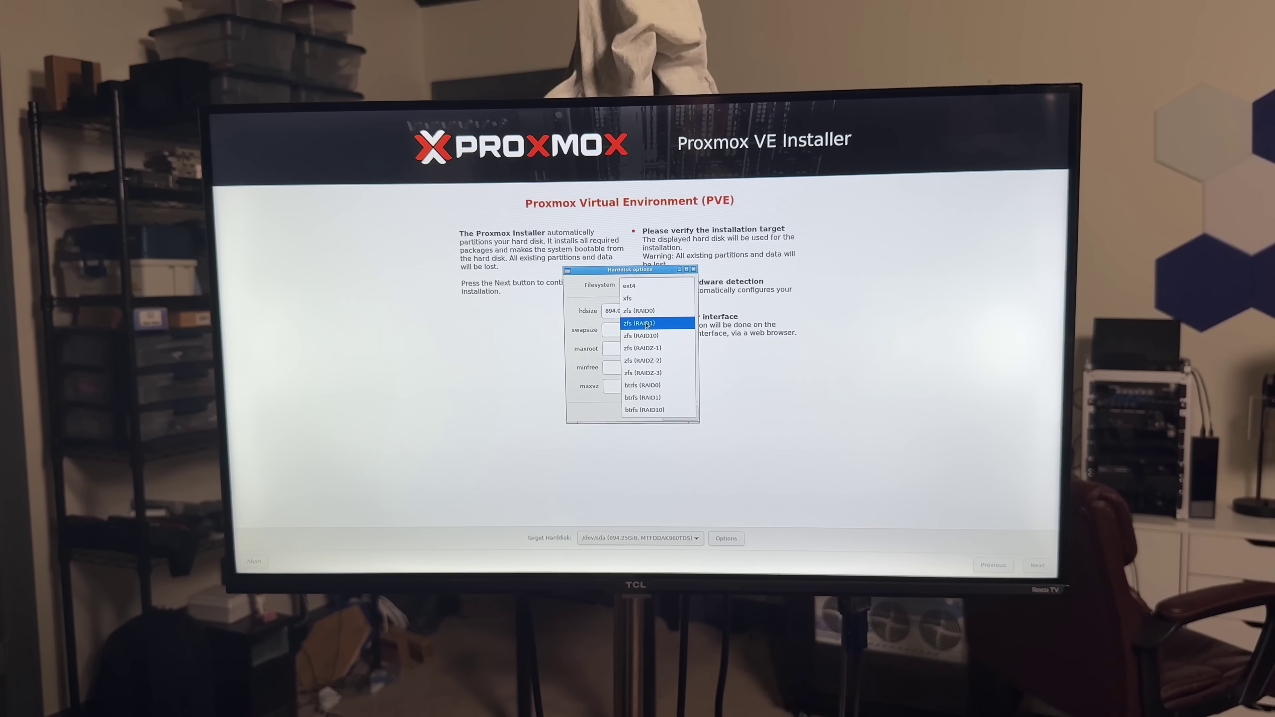
# Choose zfs (RAID1) across the two 894.25 GiB disks and confirm the disk setup.
pyautogui.click(661, 324)
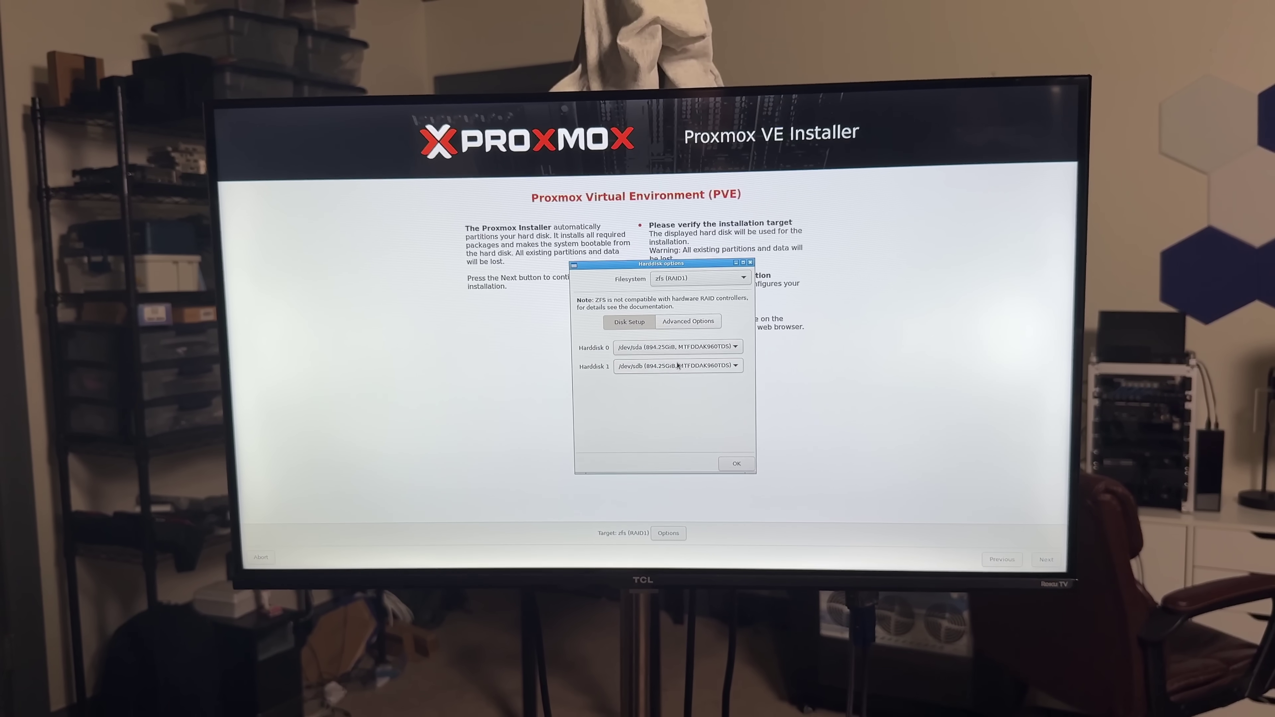
pyautogui.click(742, 473)
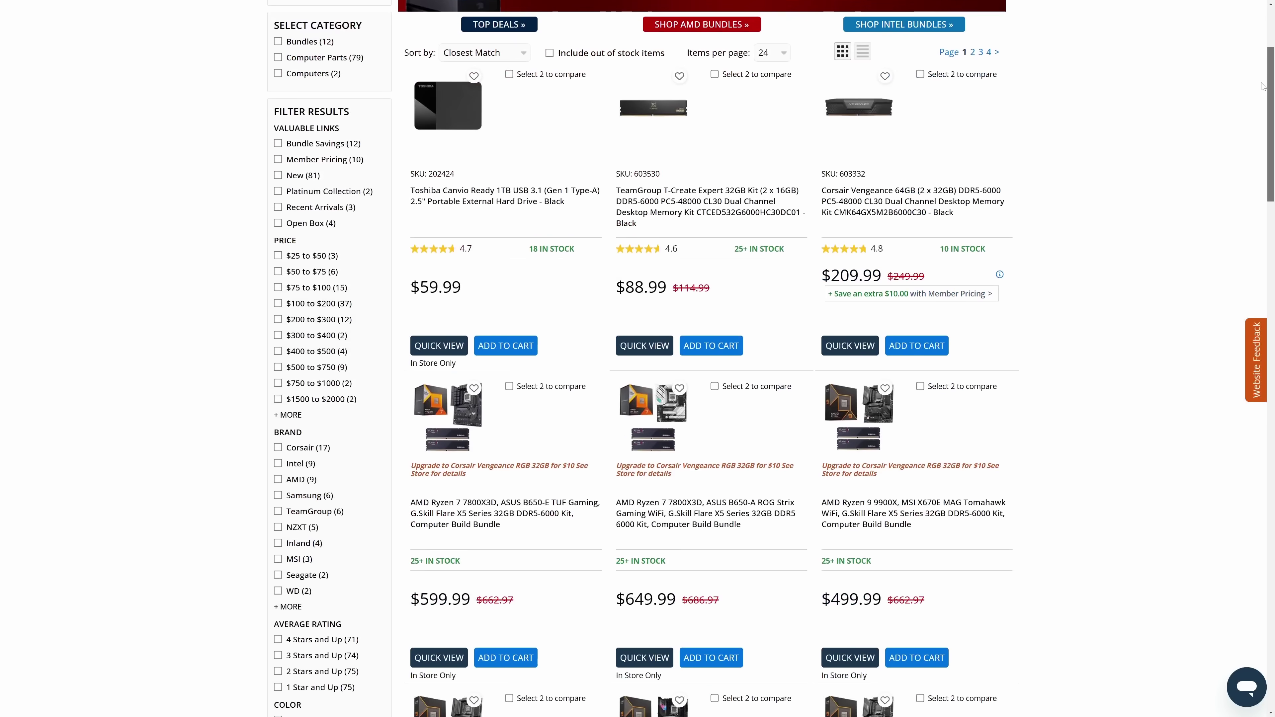
# Open the AMD Ryzen 9 9900X / MSI X870E MAG Tomahawk bundle page and scroll its details.
pyautogui.scroll(-5, 1253, 125)
pyautogui.scroll(-1, 1254, 125)
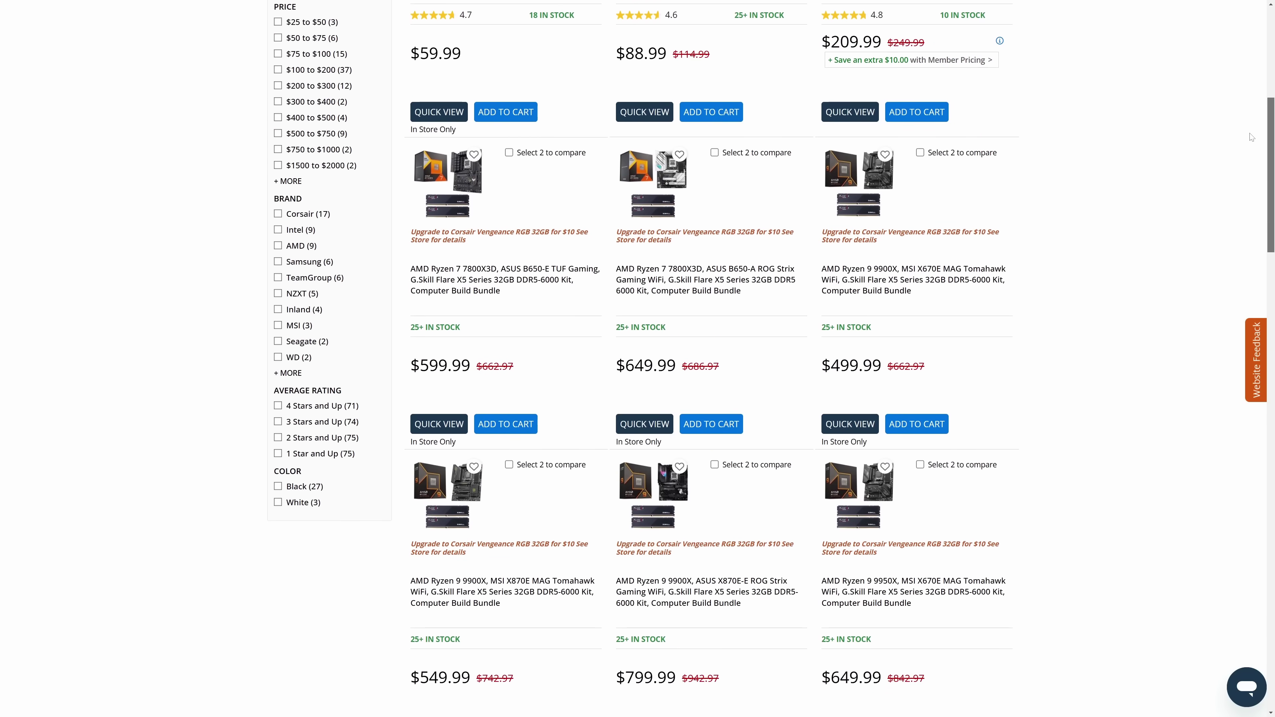
pyautogui.click(502, 588)
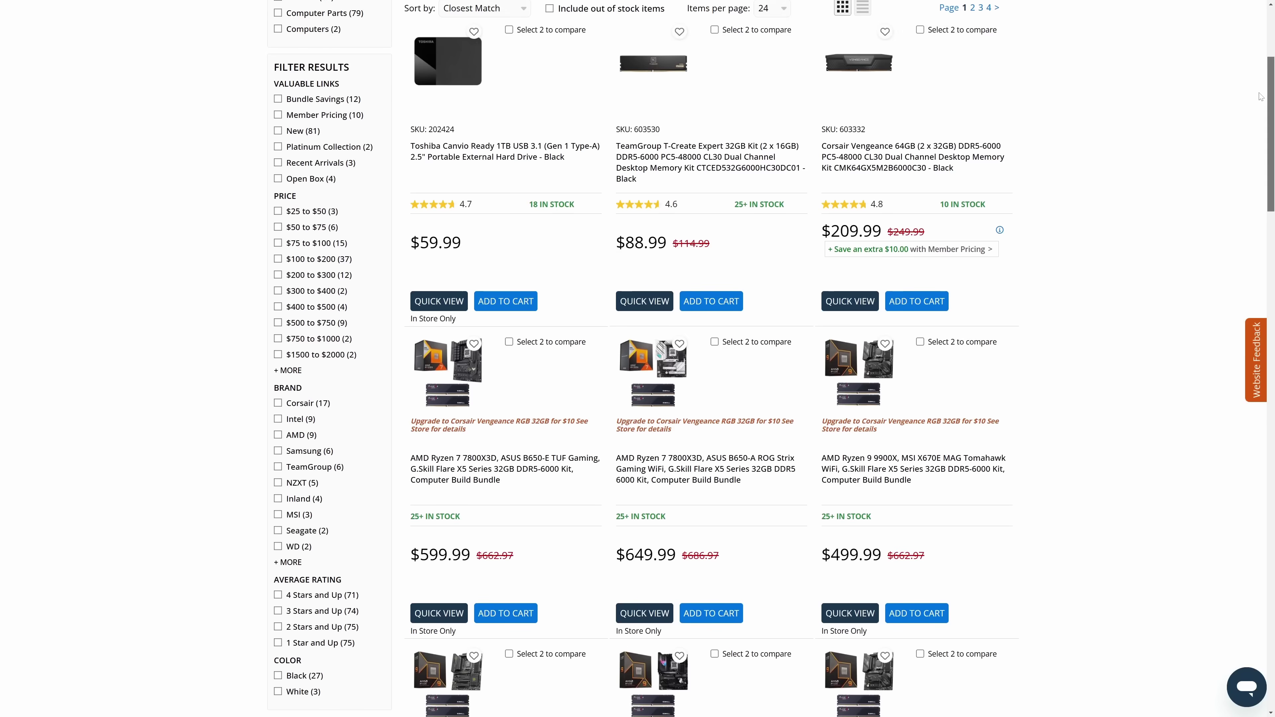
pyautogui.scroll(-5, 1252, 134)
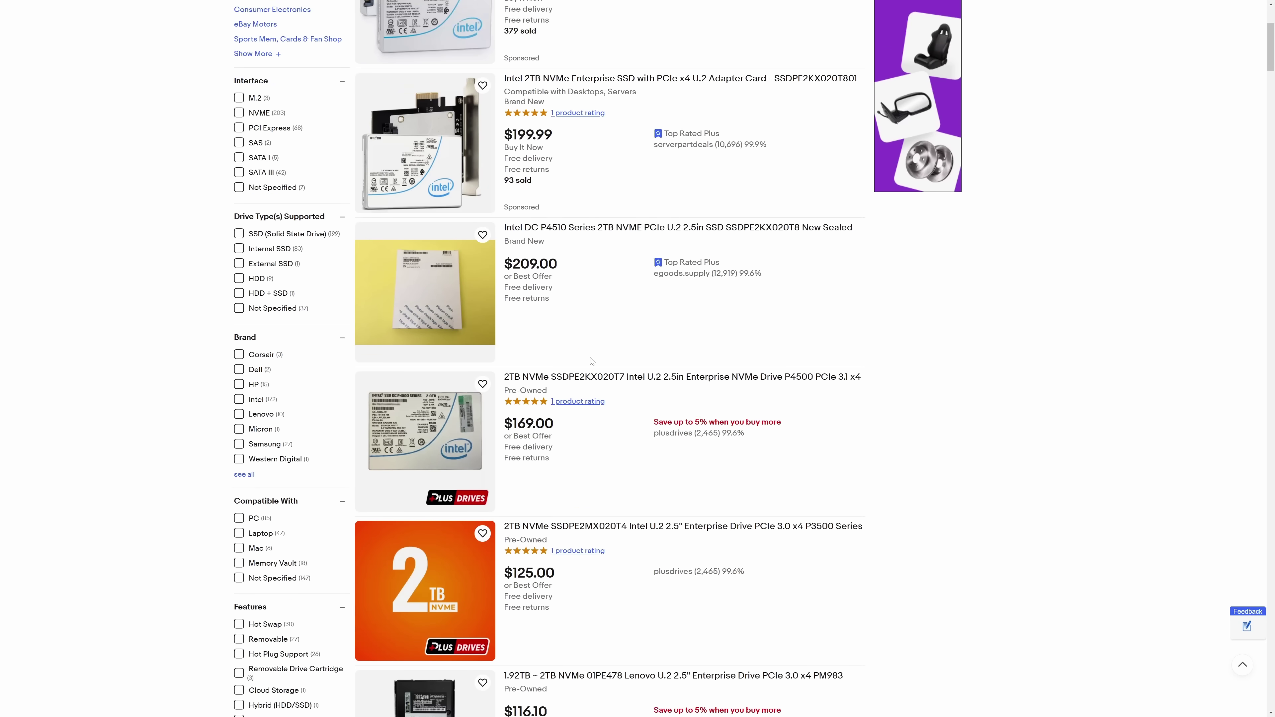
pyautogui.scroll(-3, 592, 361)
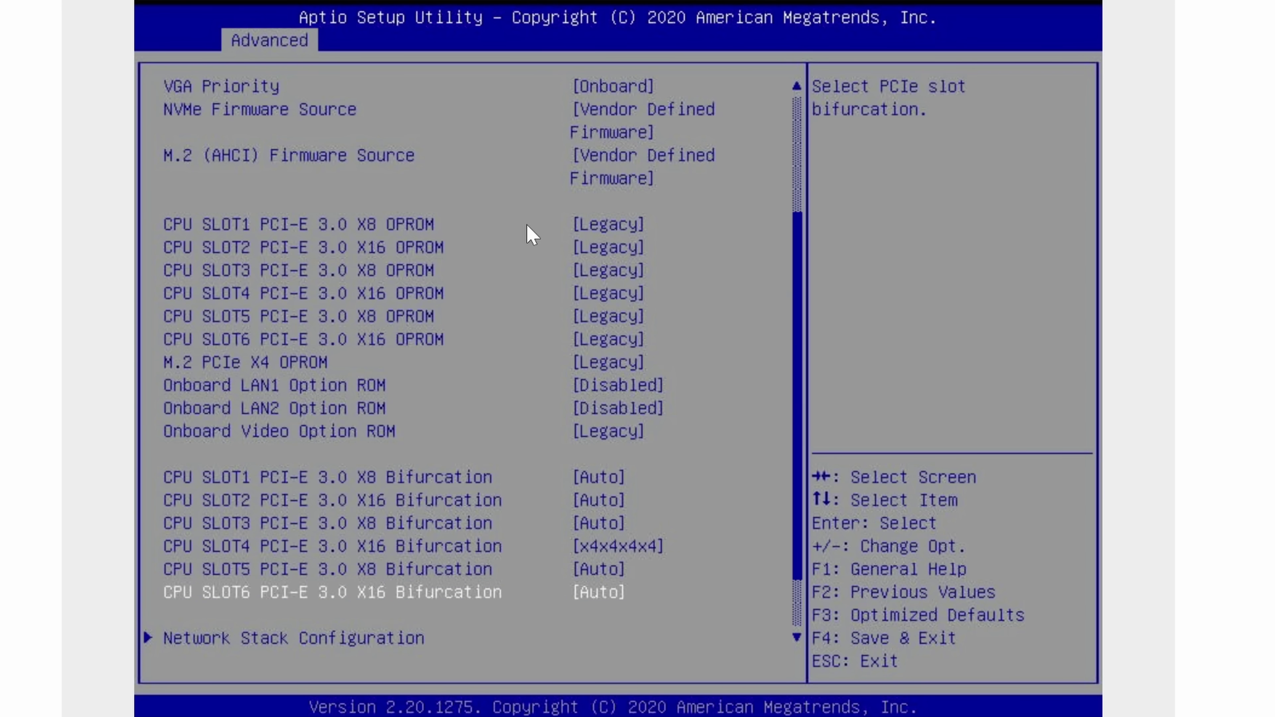
# Set CPU SLOT6 bifurcation to x4x4x4x4, then save with F4 and reboot.
pyautogui.press('Return')
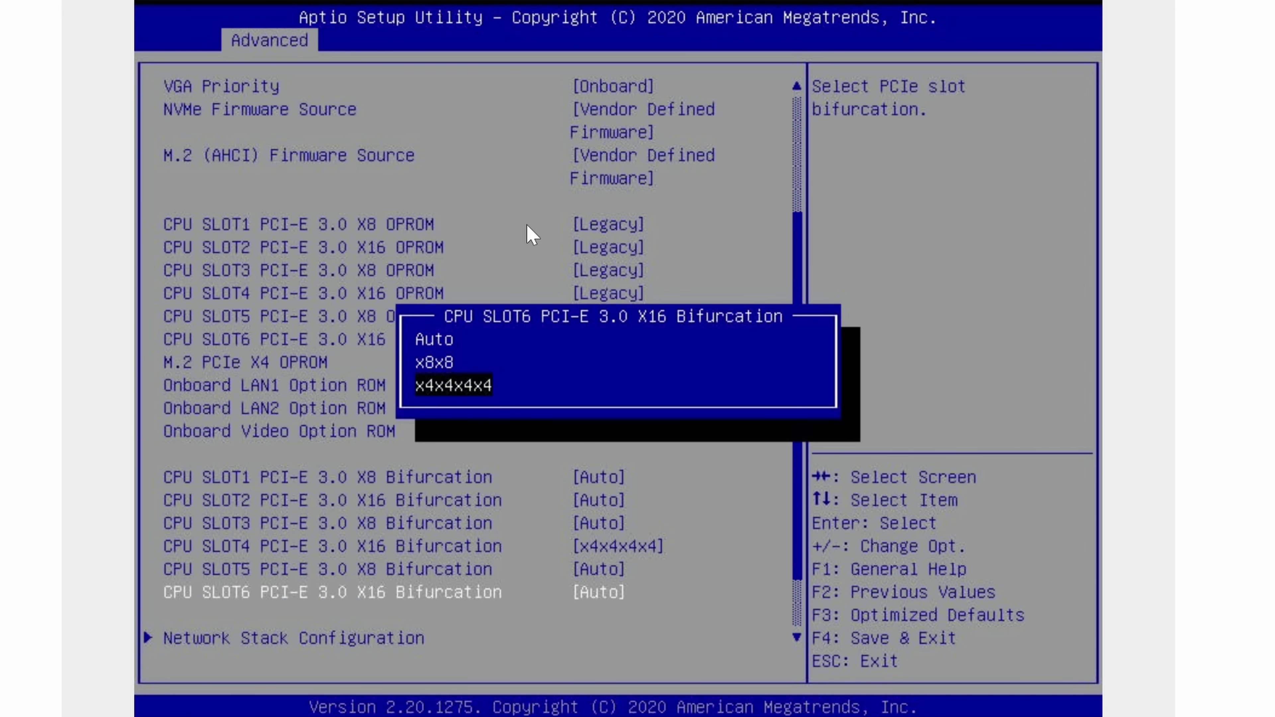
pyautogui.press('Escape')
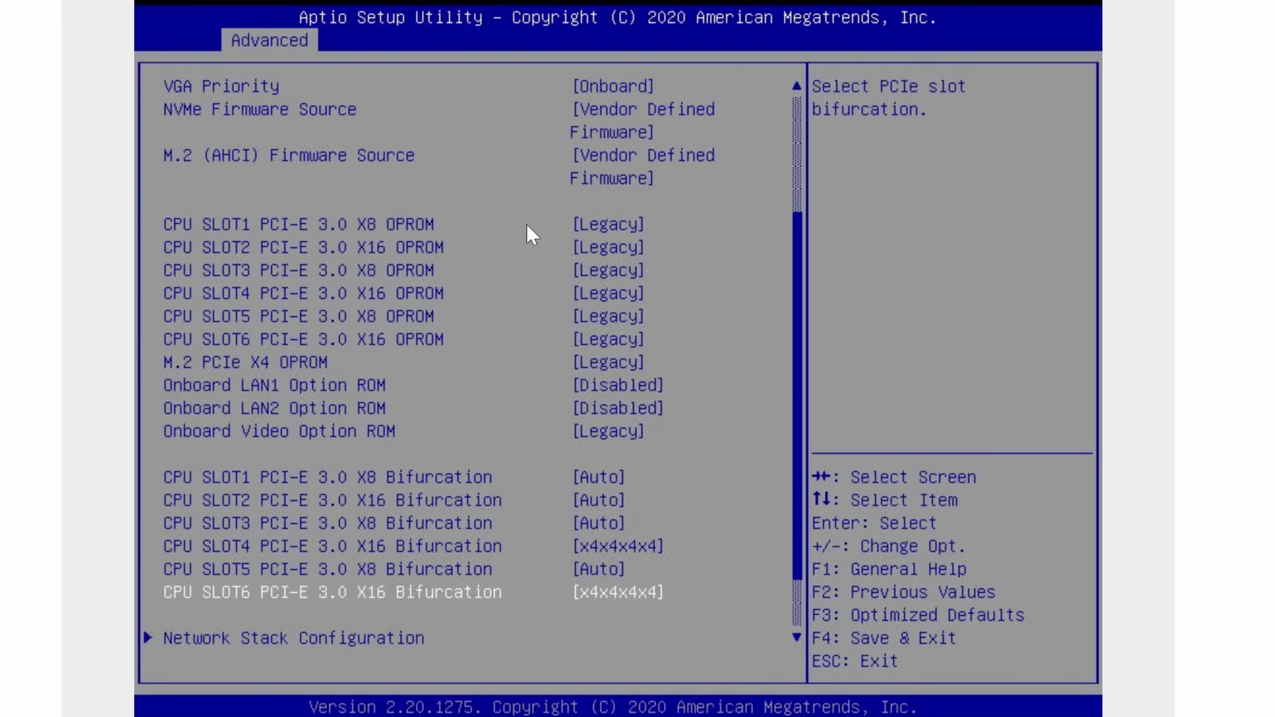
pyautogui.press('F4')
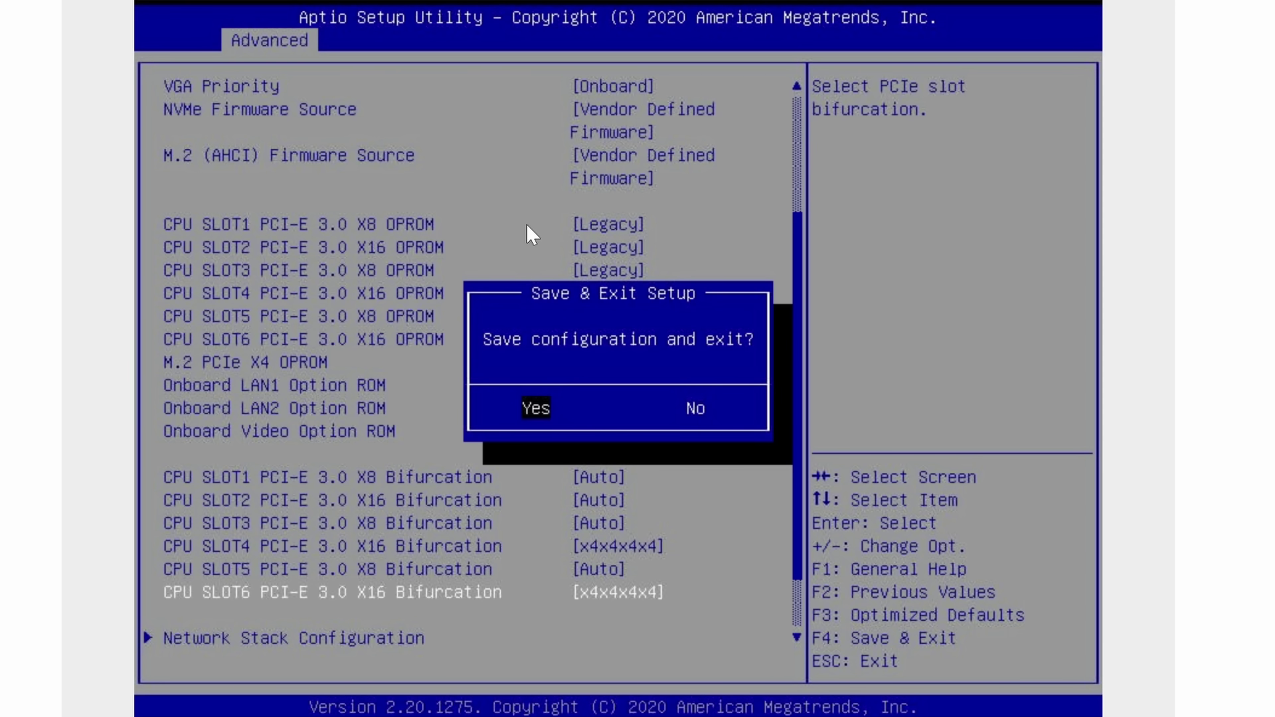
pyautogui.press('Return')
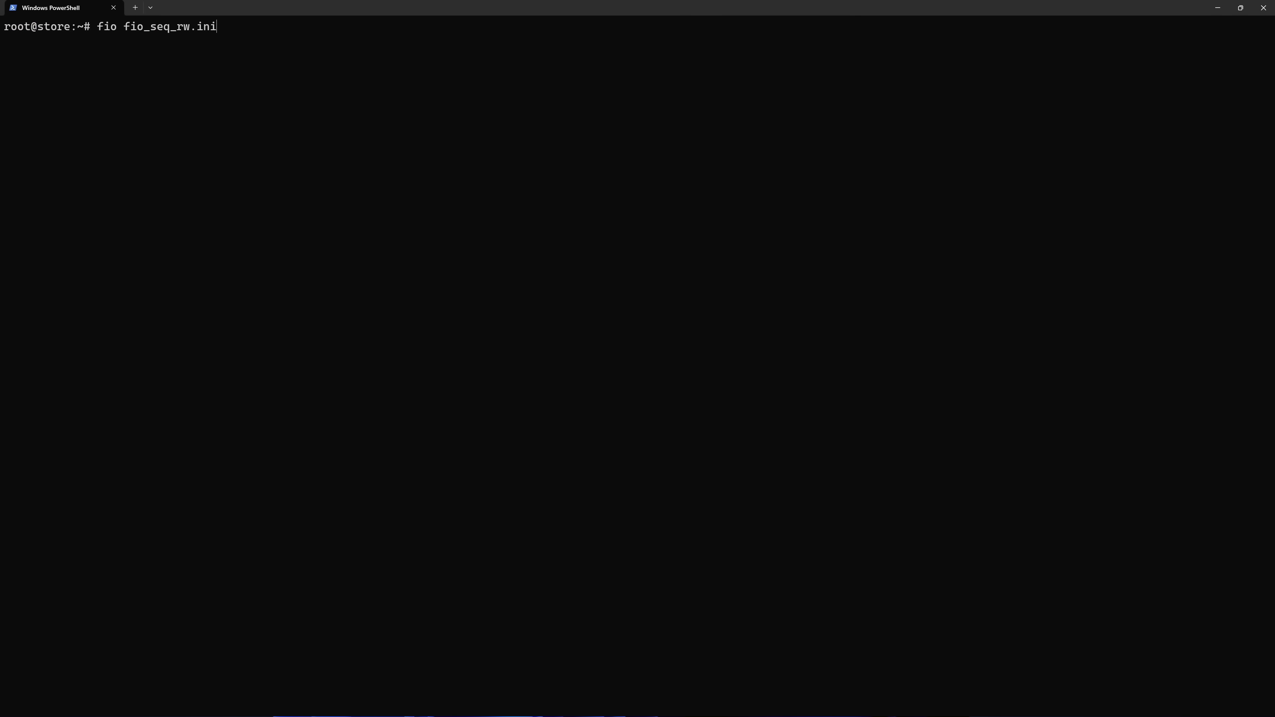
# Run fio fio_seq_rw.ini, highlight the ~4911 MiB/s read result, and compare with the random run.
pyautogui.press('Return')
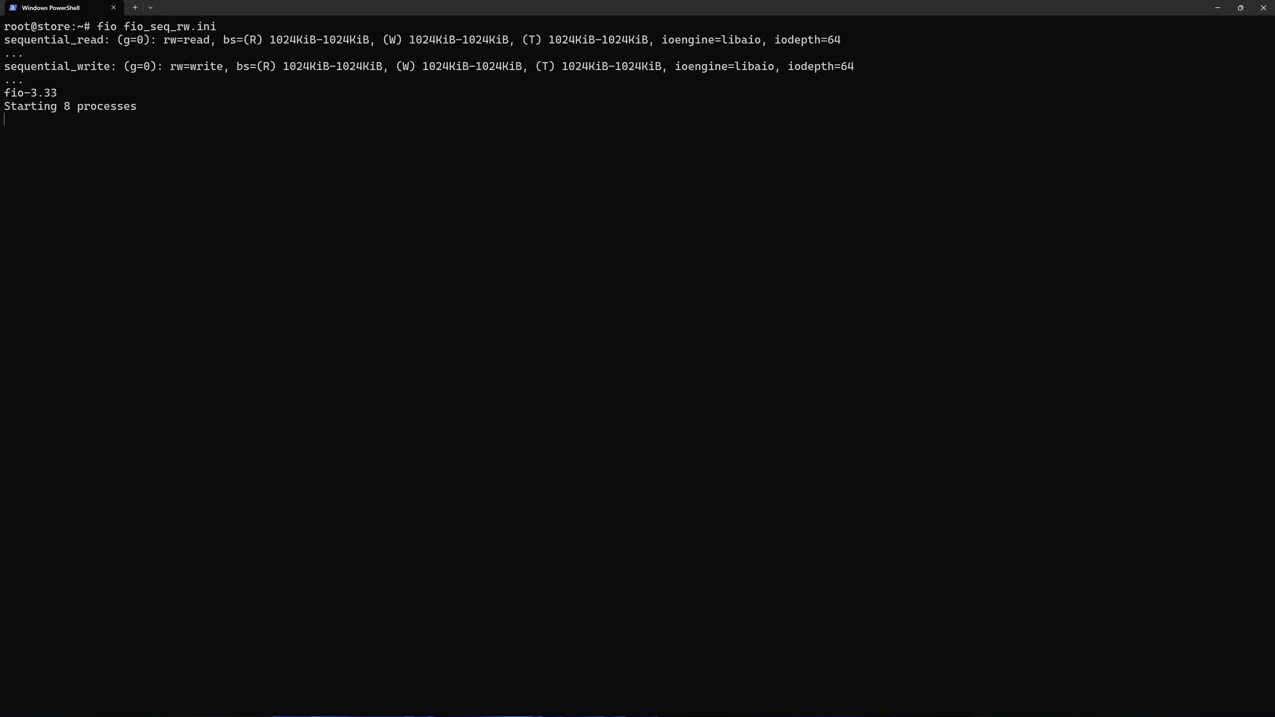
pyautogui.moveTo(17, 305); pyautogui.dragTo(48, 305)
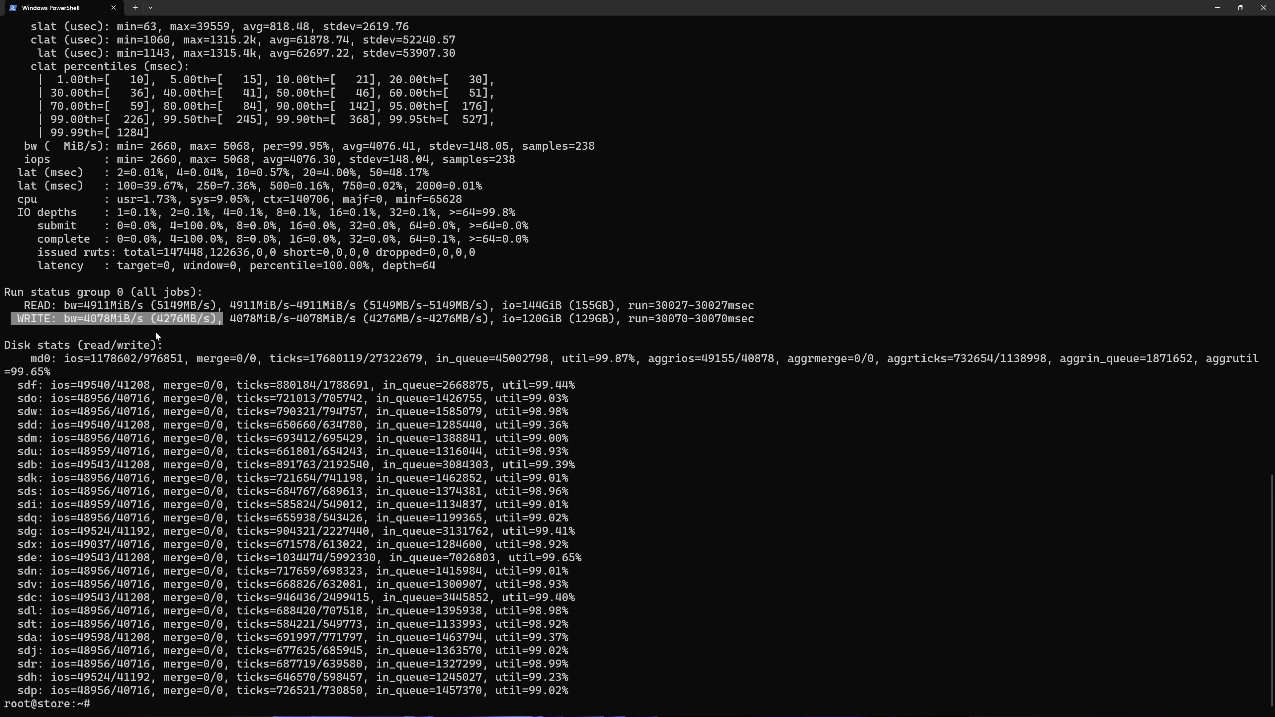
pyautogui.scroll(20, 30, 160)
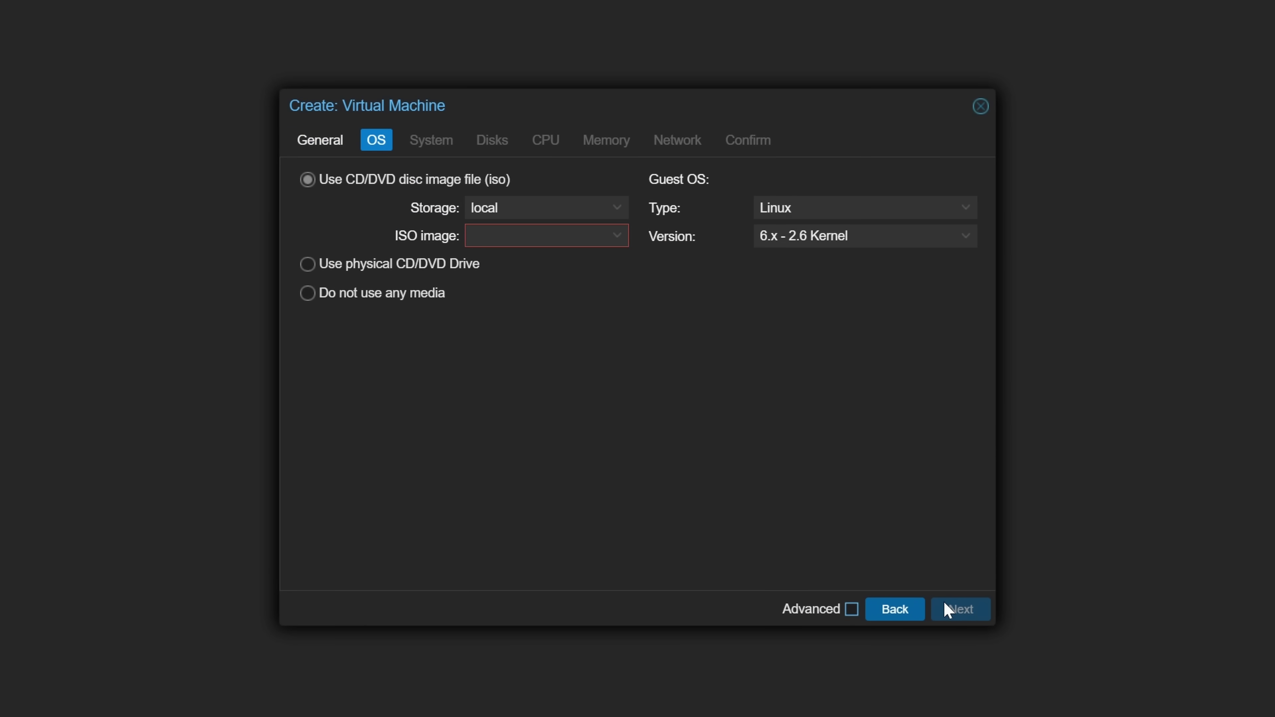
# Select the TrueNAS SCALE 24.10.2 ISO as the VM's boot image.
pyautogui.click(566, 232)
pyautogui.click(537, 288)
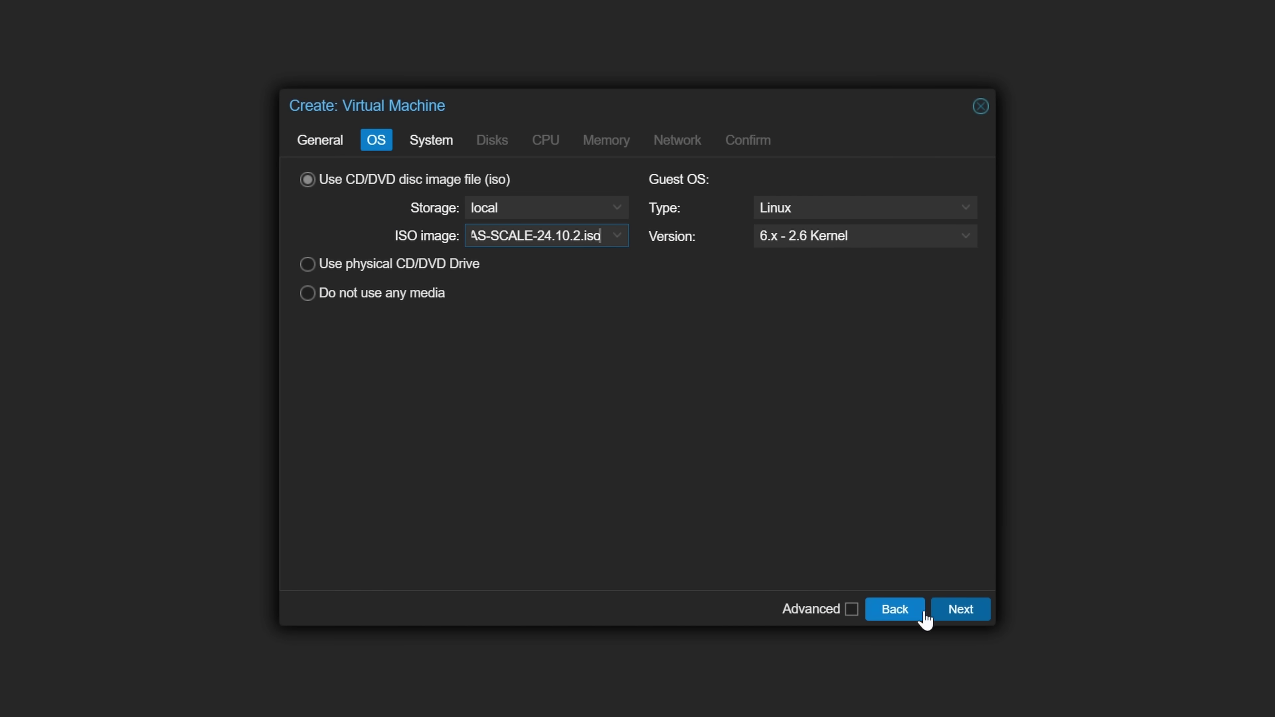
pyautogui.click(960, 609)
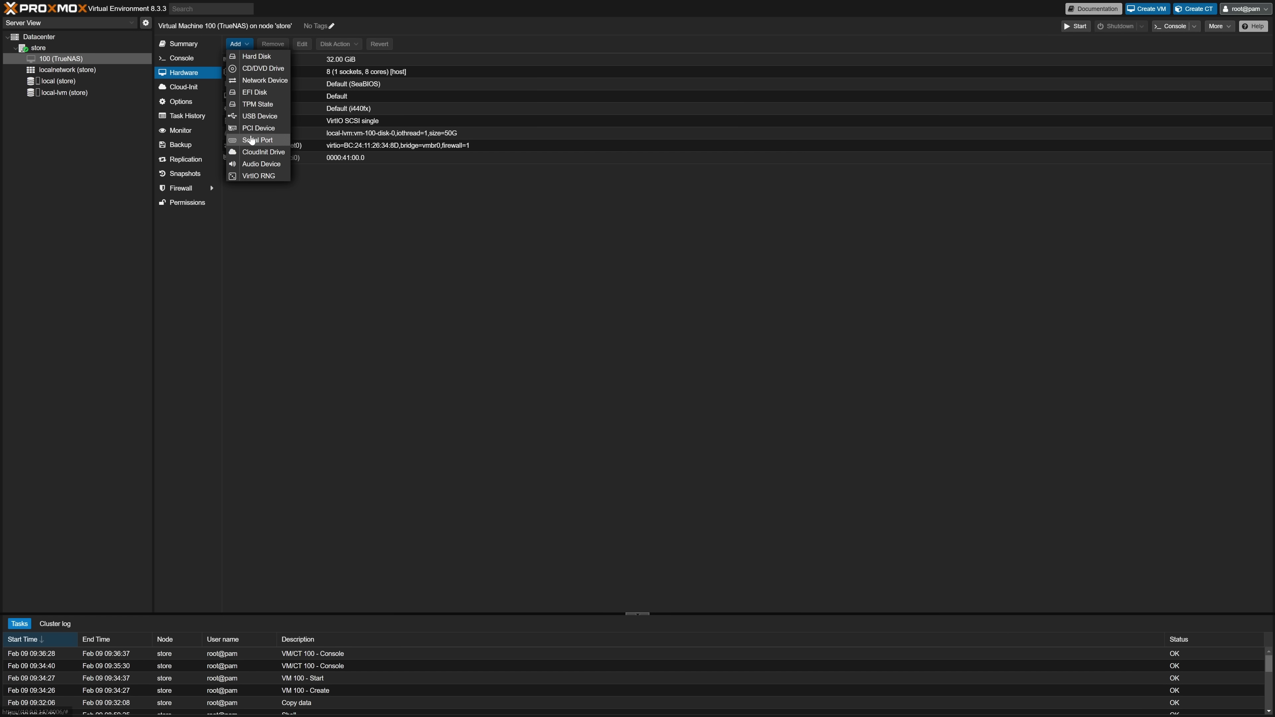
# Attach NVMe SSD 0000:84:00.0 to the VM as a raw PCI passthrough device.
pyautogui.click(253, 127)
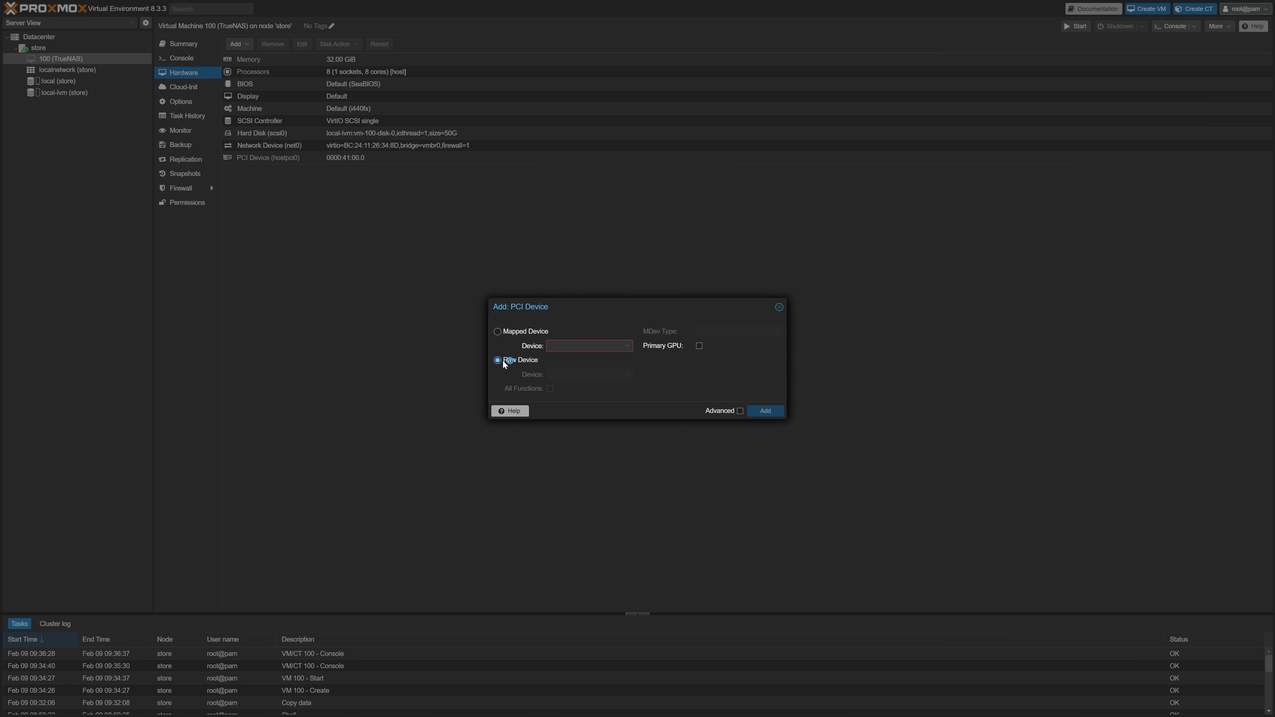
pyautogui.click(628, 375)
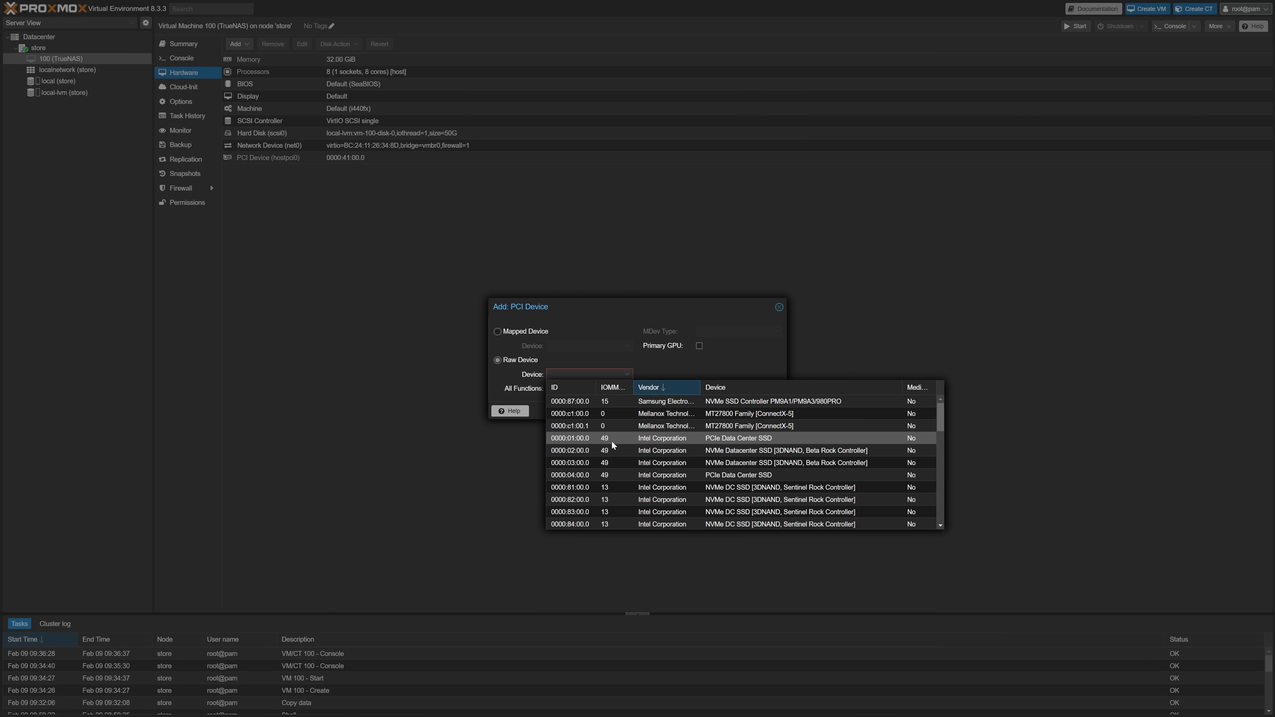
pyautogui.click(630, 438)
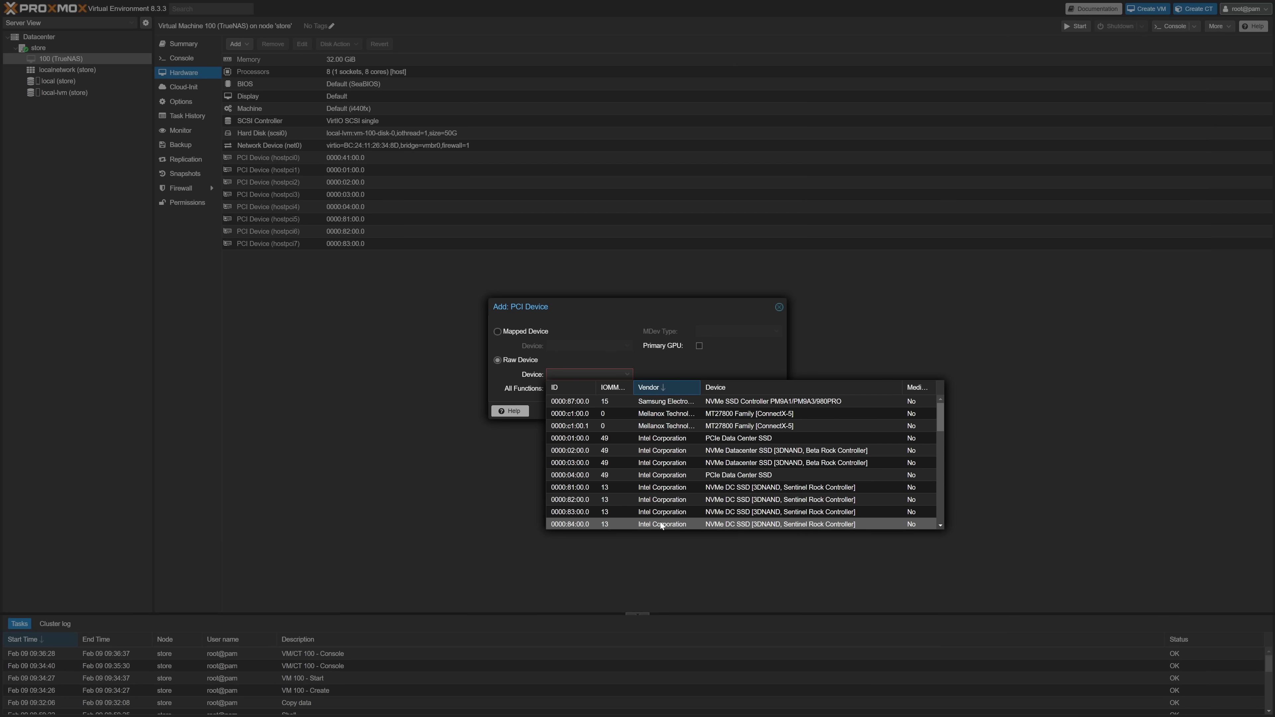
pyautogui.click(660, 522)
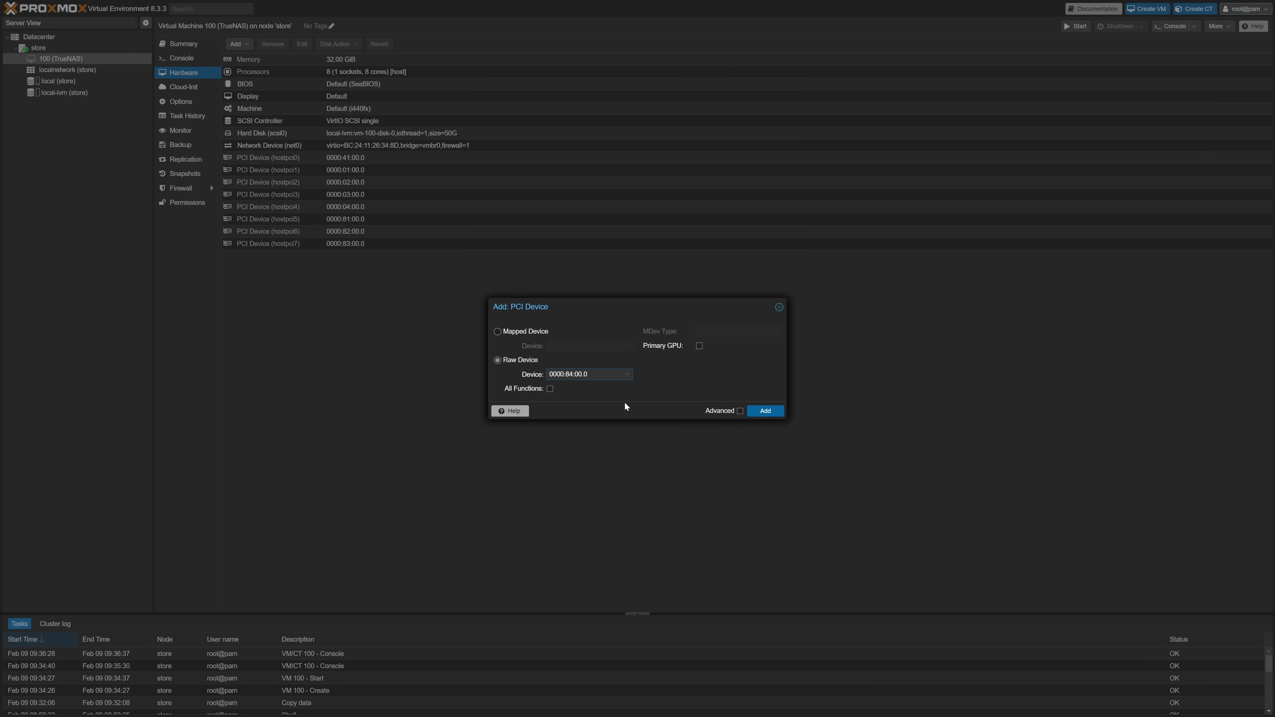
pyautogui.click(764, 411)
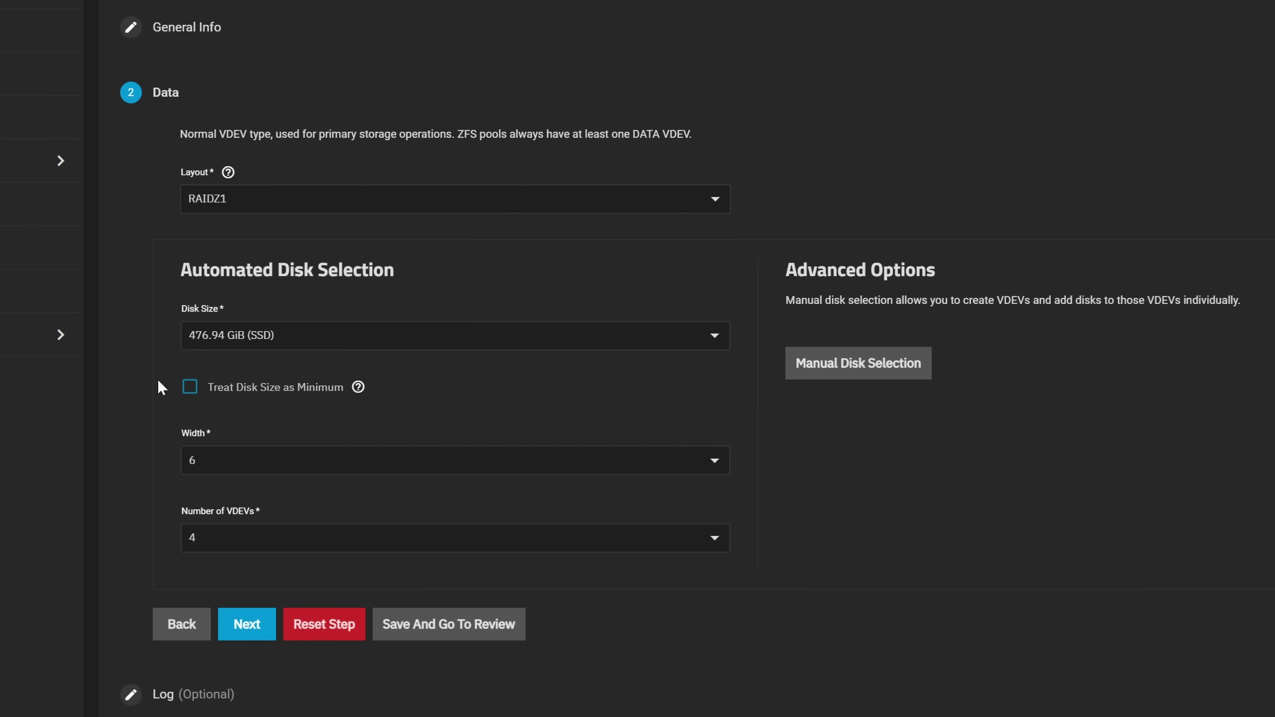
# Use 476.94 GiB disks in 6-wide RAIDZ1 vdevs, giving 9.32 TiB usable capacity.
pyautogui.click(246, 343)
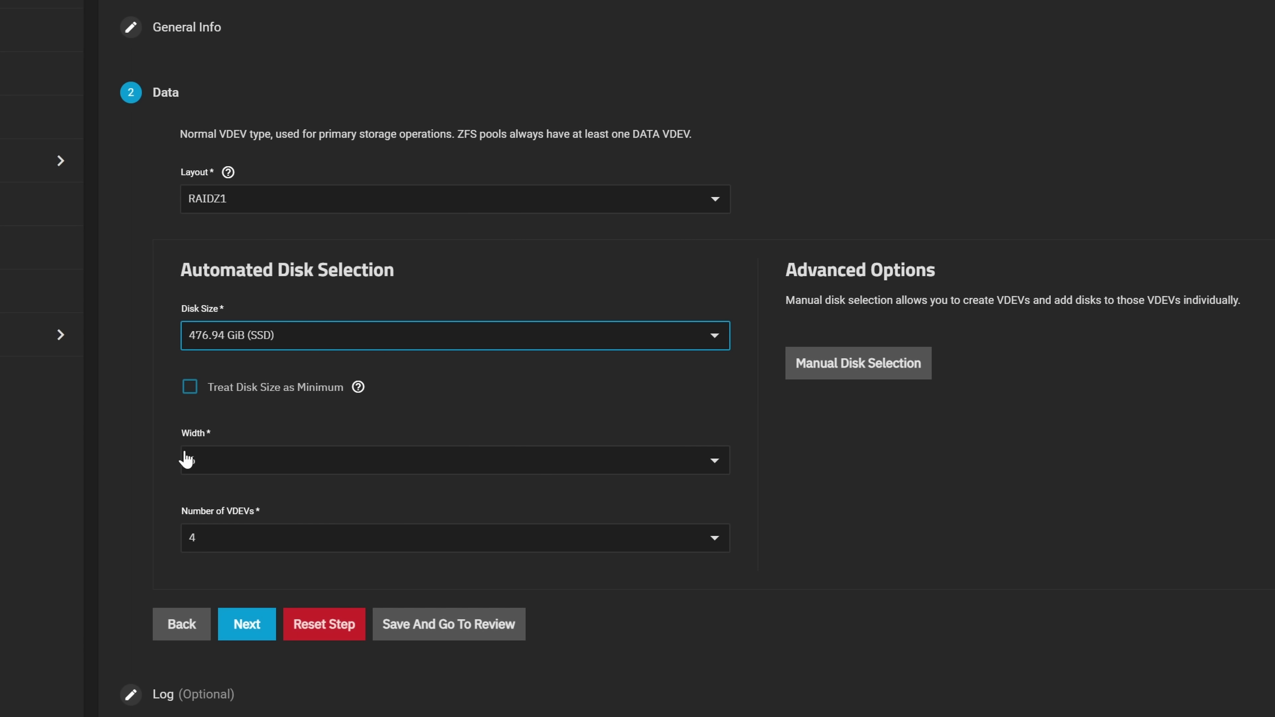
pyautogui.click(237, 462)
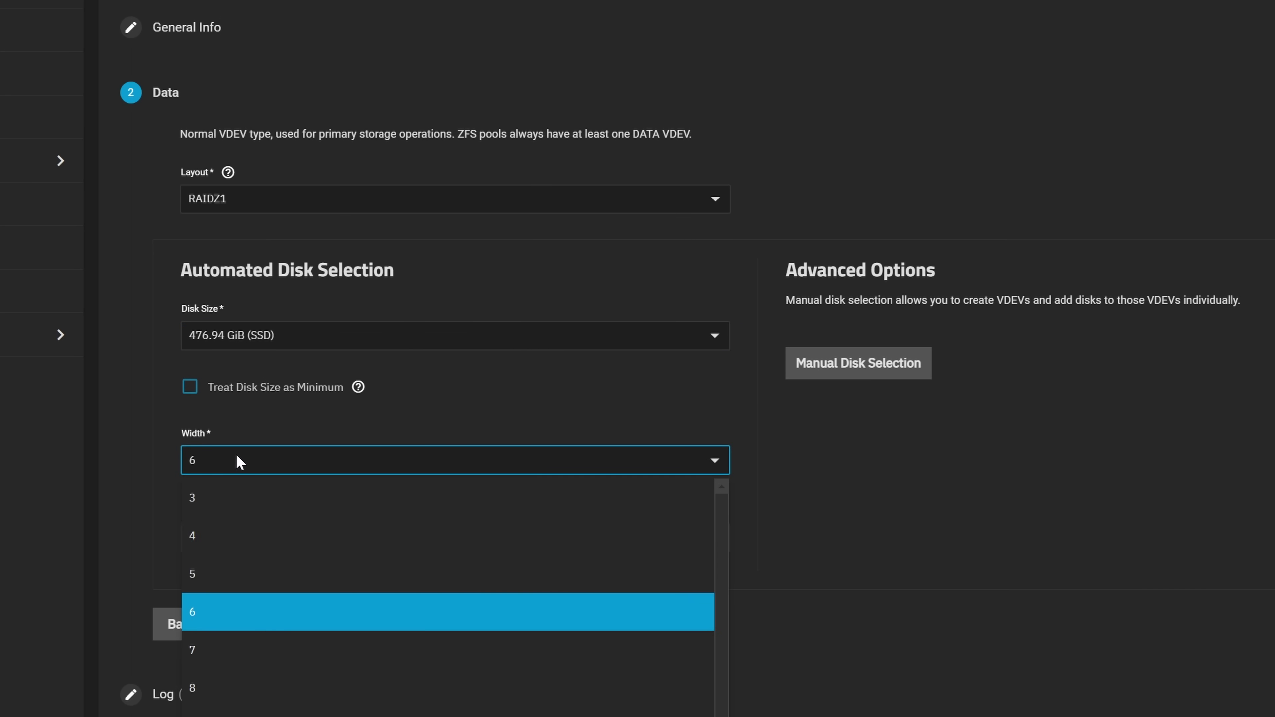
pyautogui.click(214, 605)
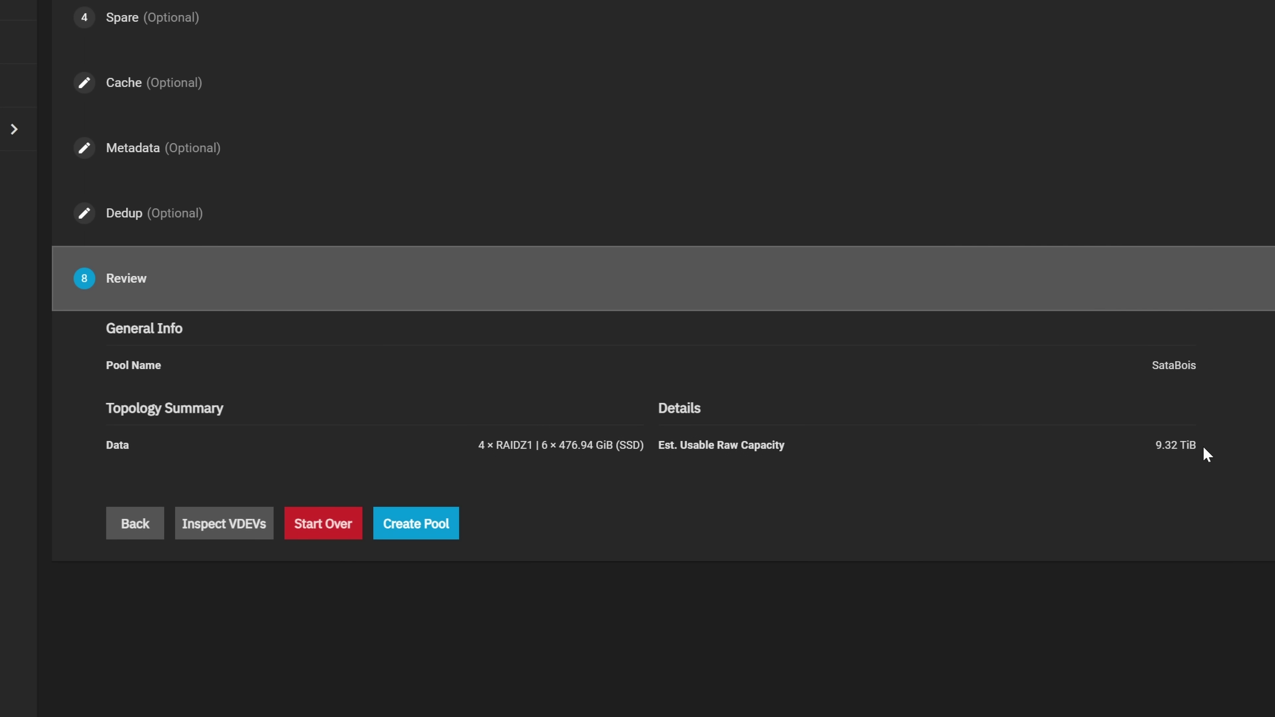
pyautogui.moveTo(1206, 451); pyautogui.dragTo(1188, 446)
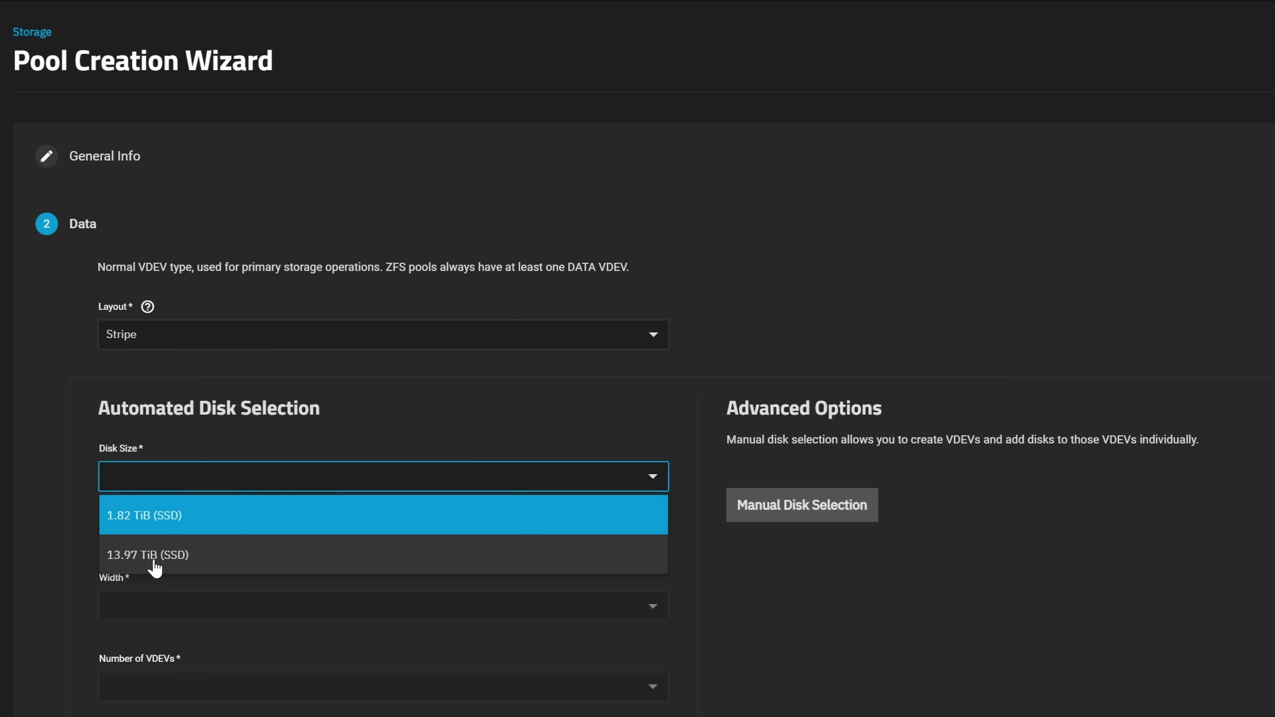
# Stripe the data vdev across both 13.97 TiB SSDs, with Disk Size 13.97 TiB and Width 2.
pyautogui.click(153, 557)
pyautogui.click(131, 606)
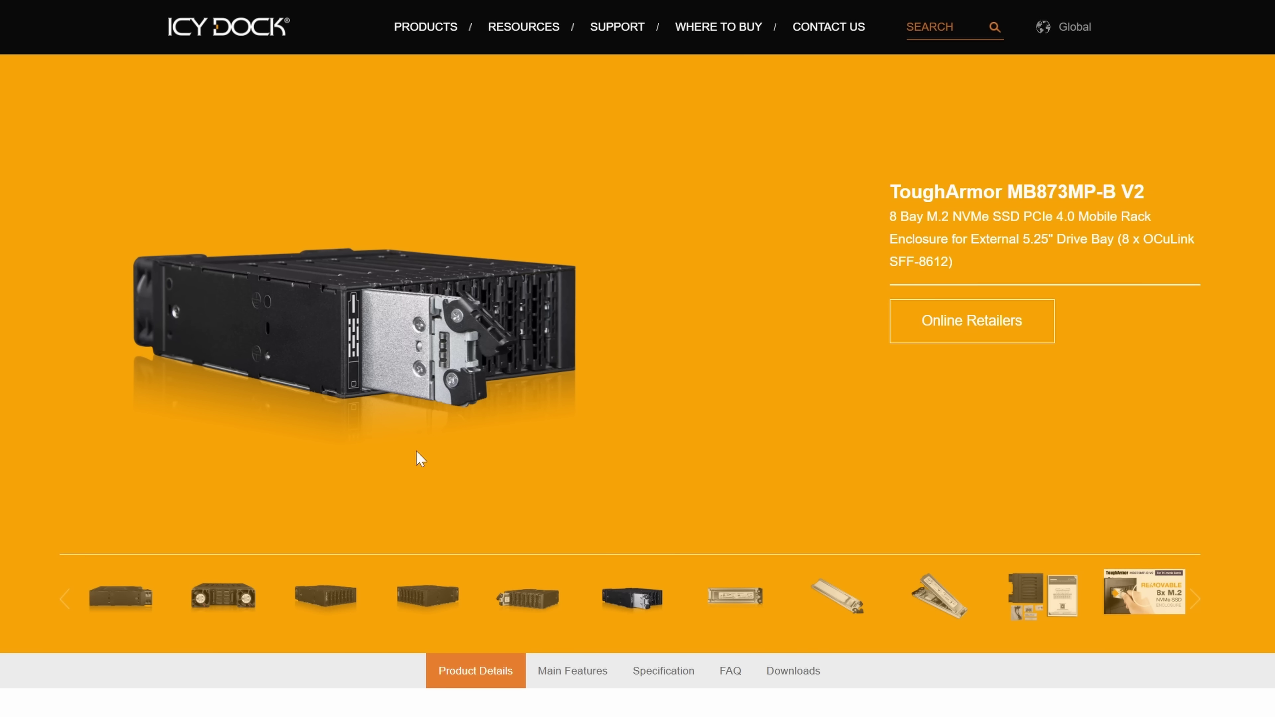
# View the fifth photo of the ICY DOCK ToughArmor MB873MP-B V2 enclosure.
pyautogui.click(527, 605)
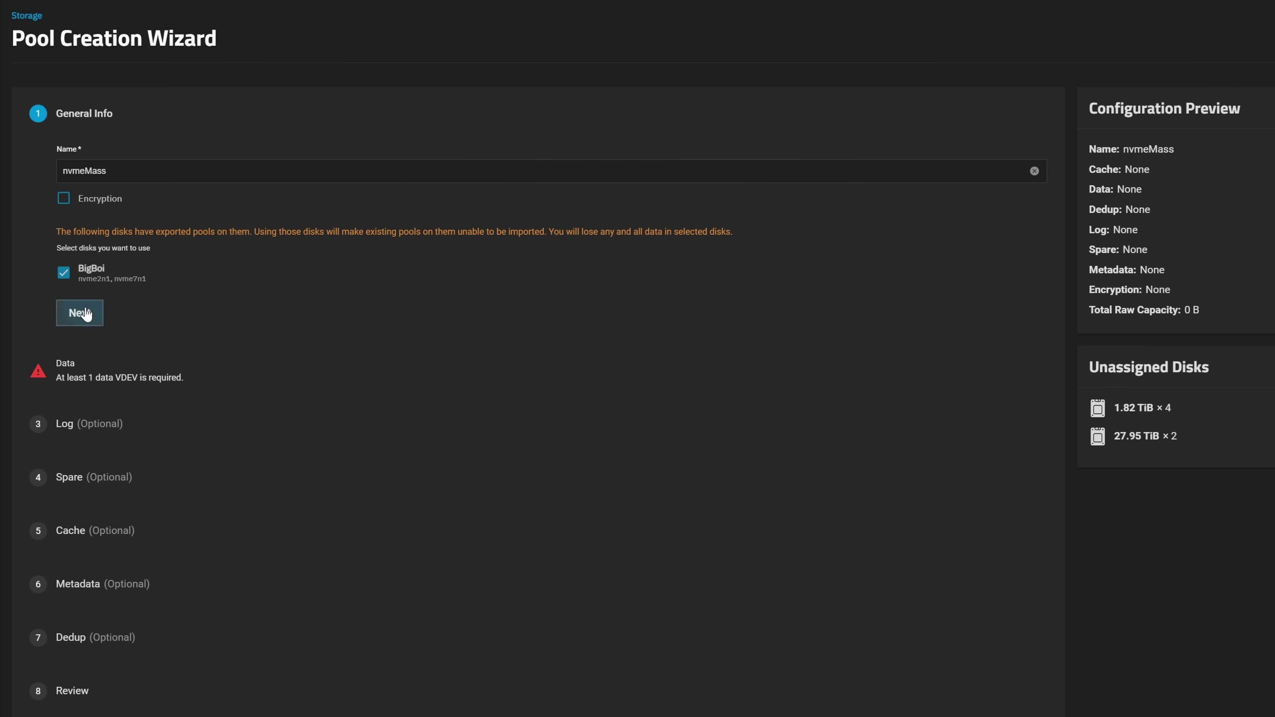
# Lay out the nvmeMass pool as a Mirror of the two 27.95 TiB SSDs and go to review.
pyautogui.click(80, 313)
pyautogui.click(131, 366)
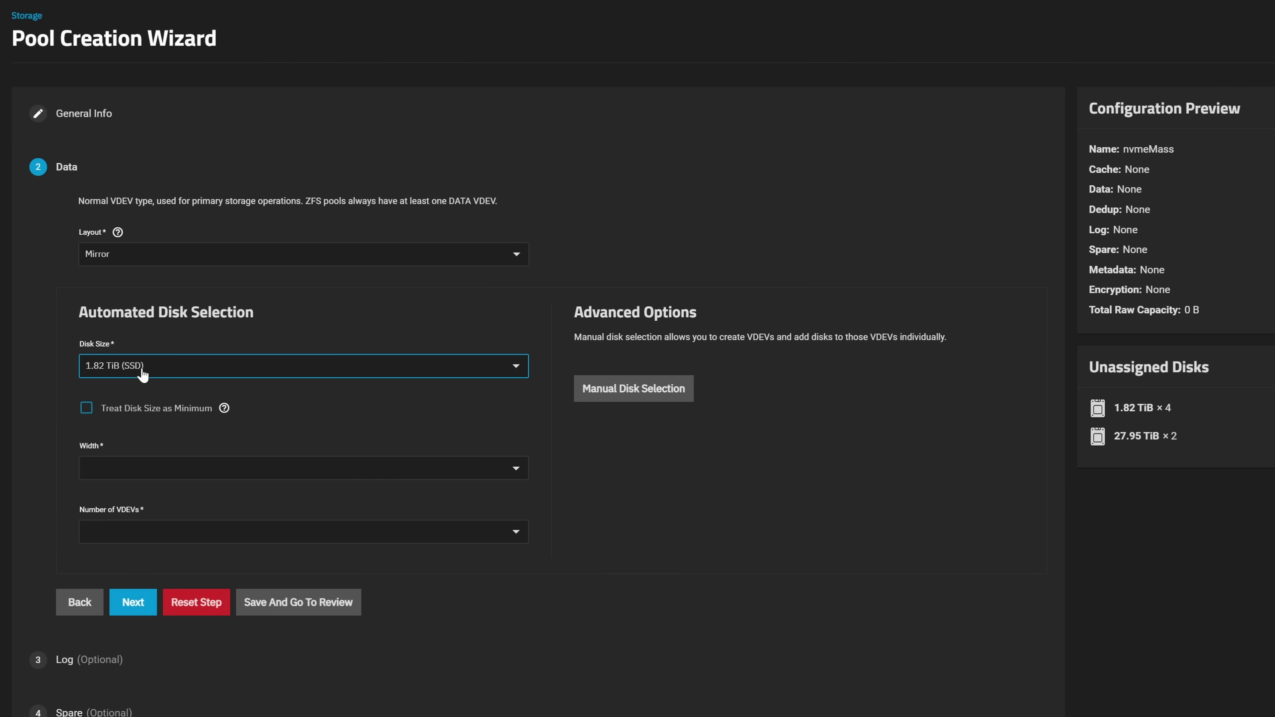
pyautogui.click(135, 424)
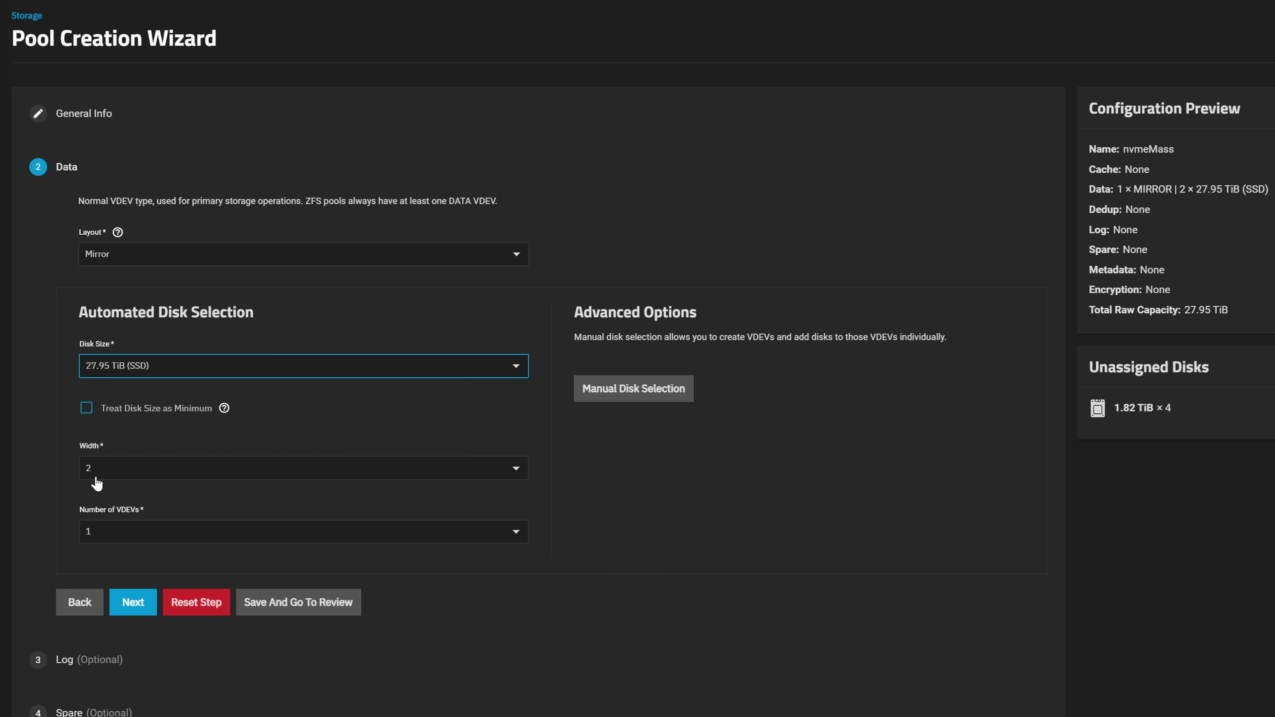
pyautogui.click(281, 604)
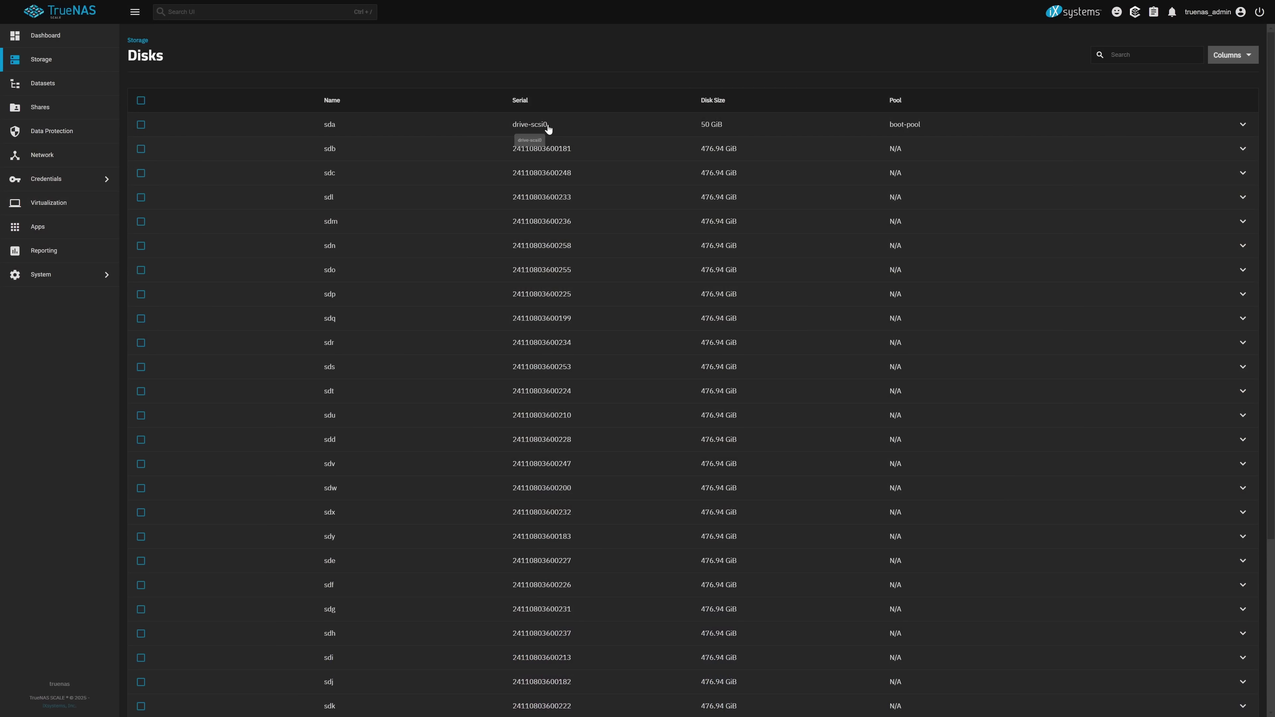
# Start a new child dataset under nvmeFast using the Multiprotocol preset.
pyautogui.scroll(-5, 549, 130)
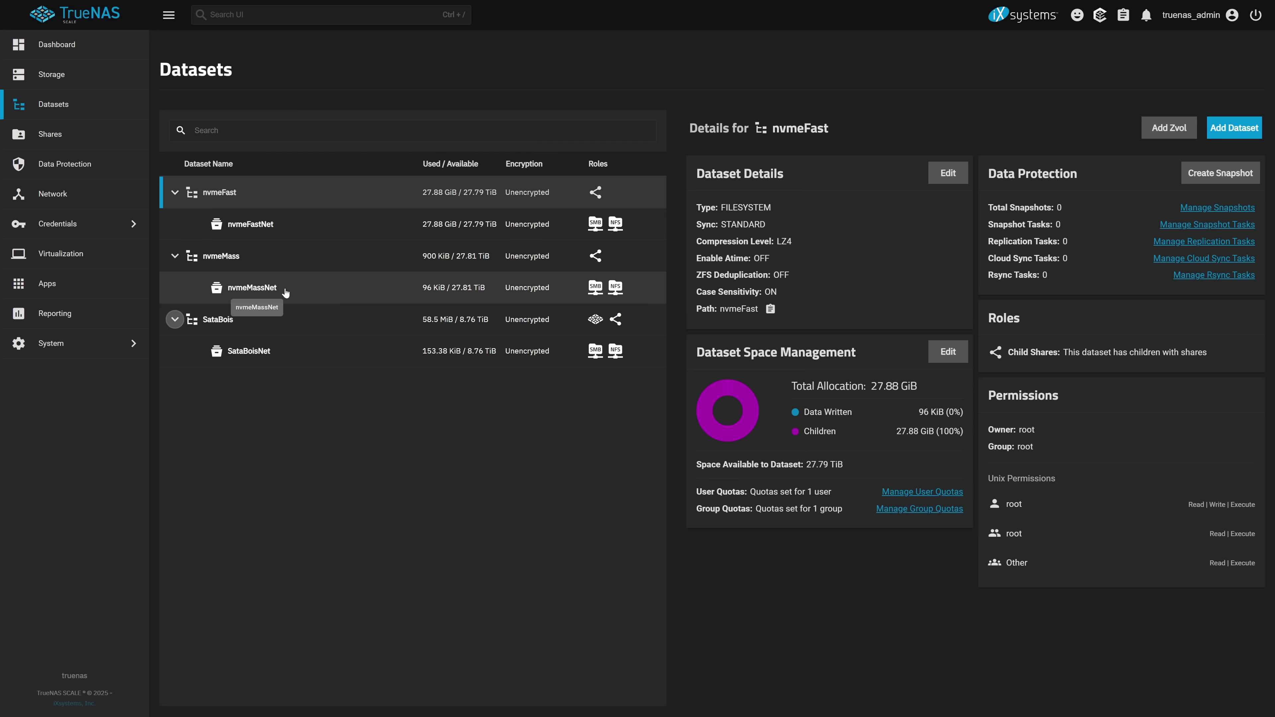
pyautogui.click(1230, 130)
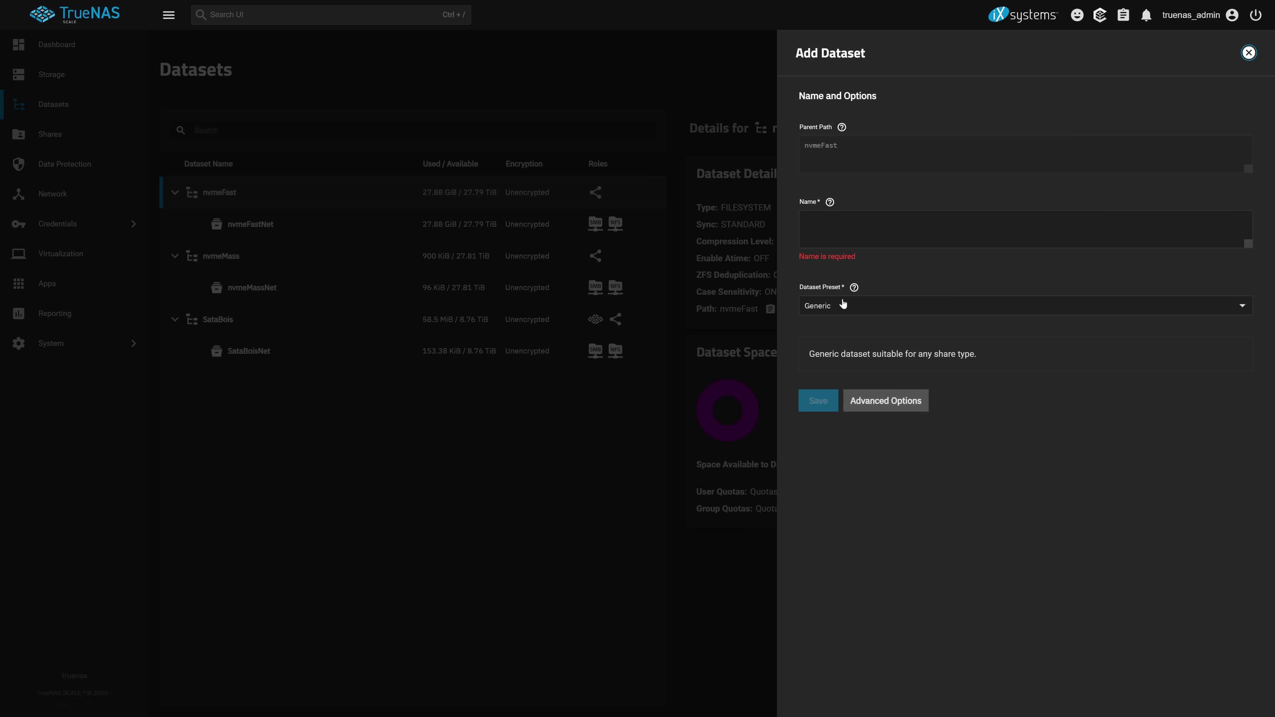
pyautogui.click(843, 304)
pyautogui.click(845, 411)
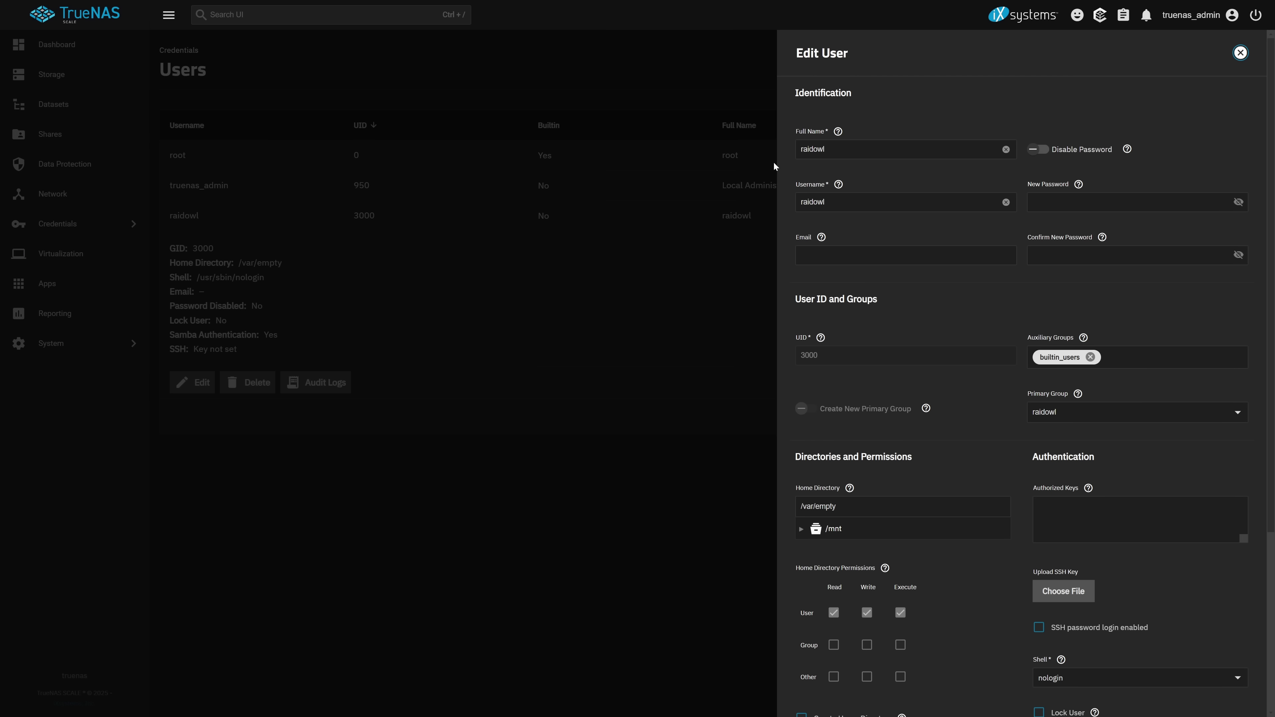
pyautogui.scroll(-5, 980, 215)
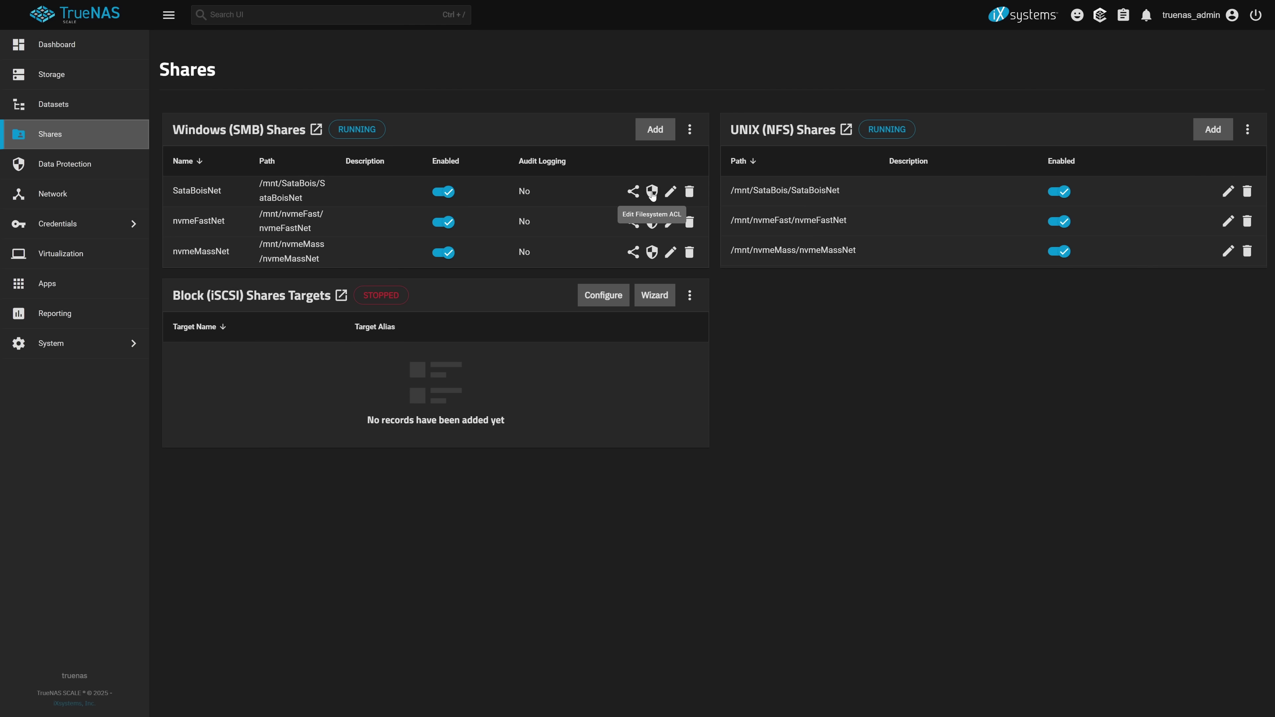
# Open SataBoisNet's filesystem ACL and inspect the user's Full Control entry.
pyautogui.click(651, 192)
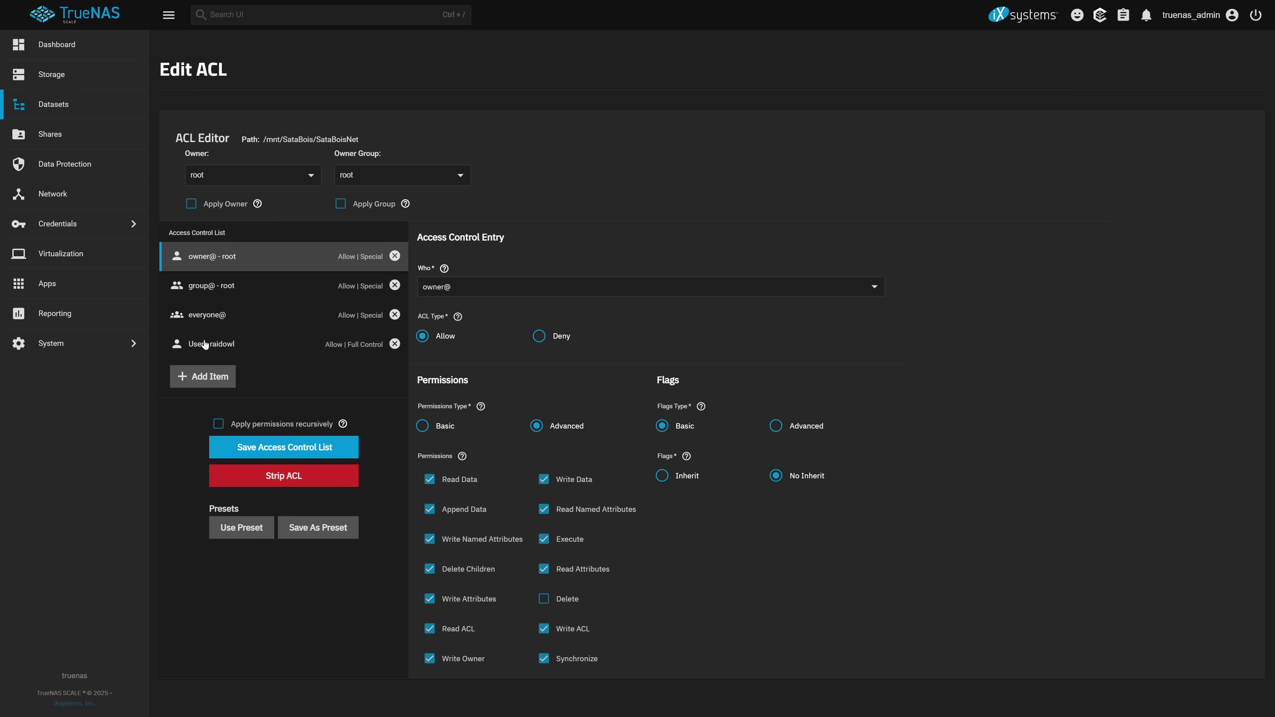
pyautogui.click(249, 349)
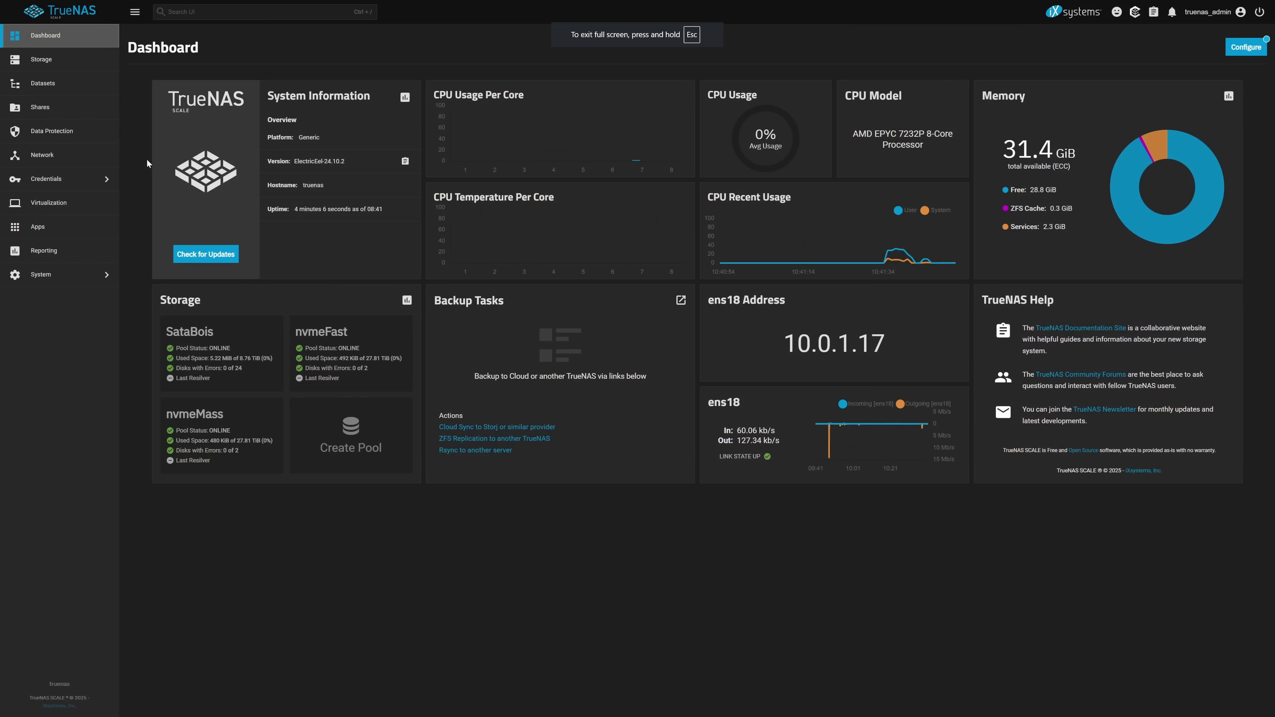
# Run lspci in the System Shell and highlight the two Mellanox ConnectX-5 controller lines.
pyautogui.click(60, 283)
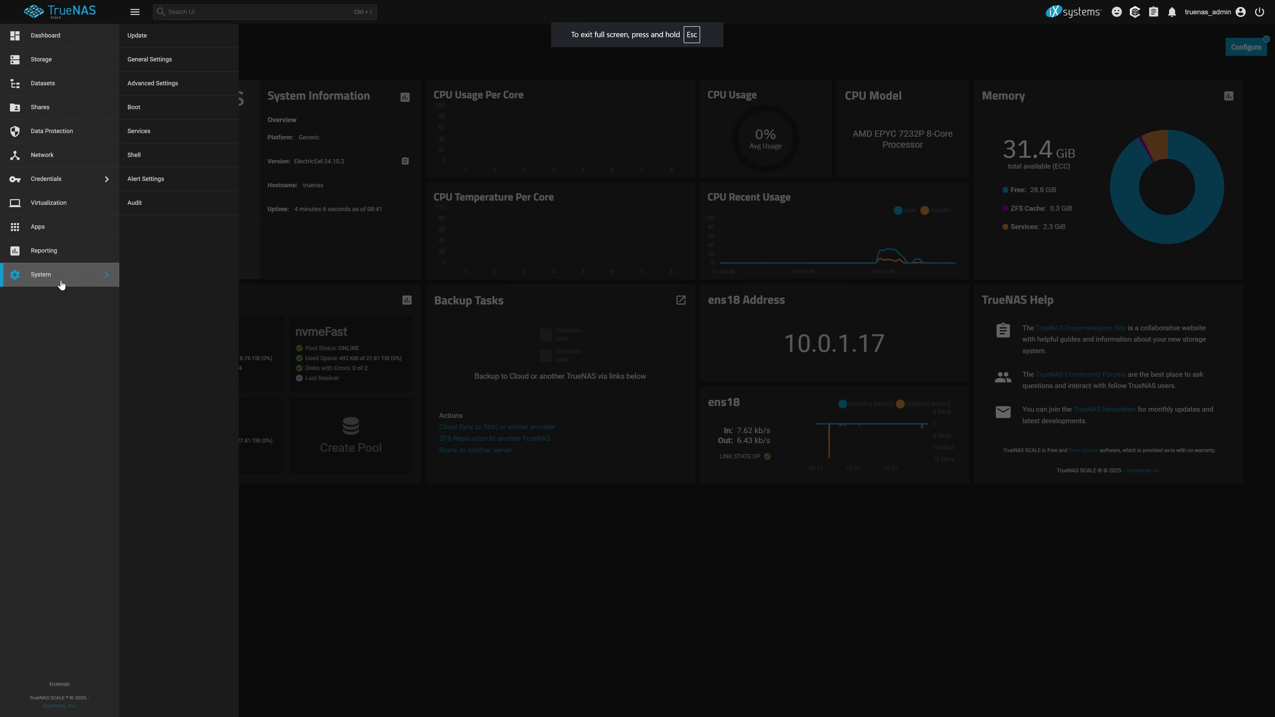
pyautogui.click(140, 156)
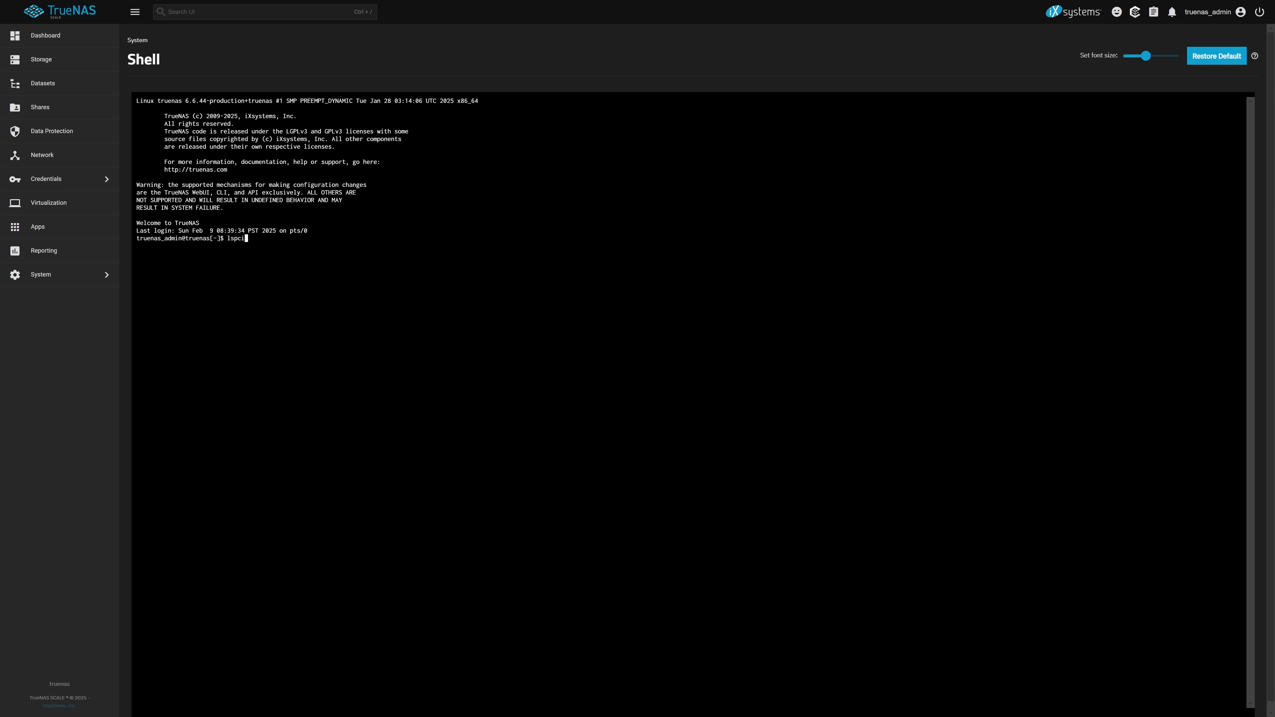
pyautogui.write('lspci')
pyautogui.press('Return')
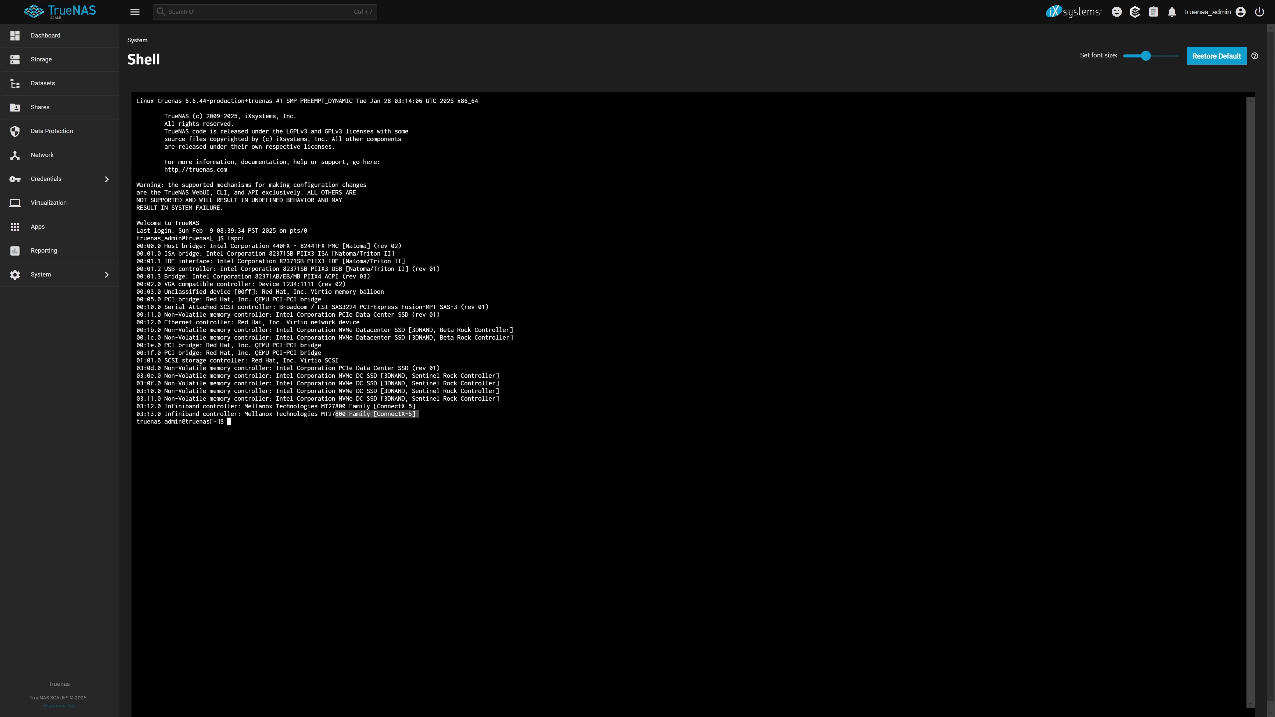
pyautogui.moveTo(336, 413); pyautogui.dragTo(164, 406)
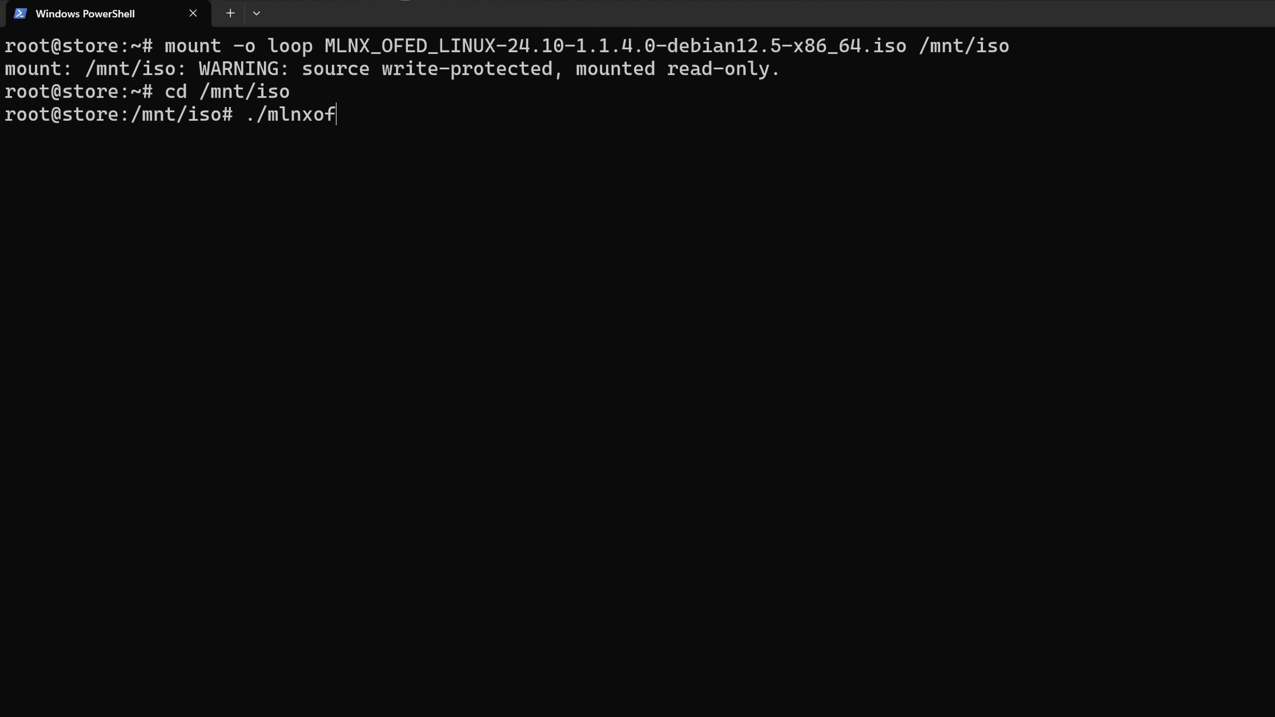
# Run ./mlnxofedinstall from /mnt/iso in the SSH session.
pyautogui.press('Return')
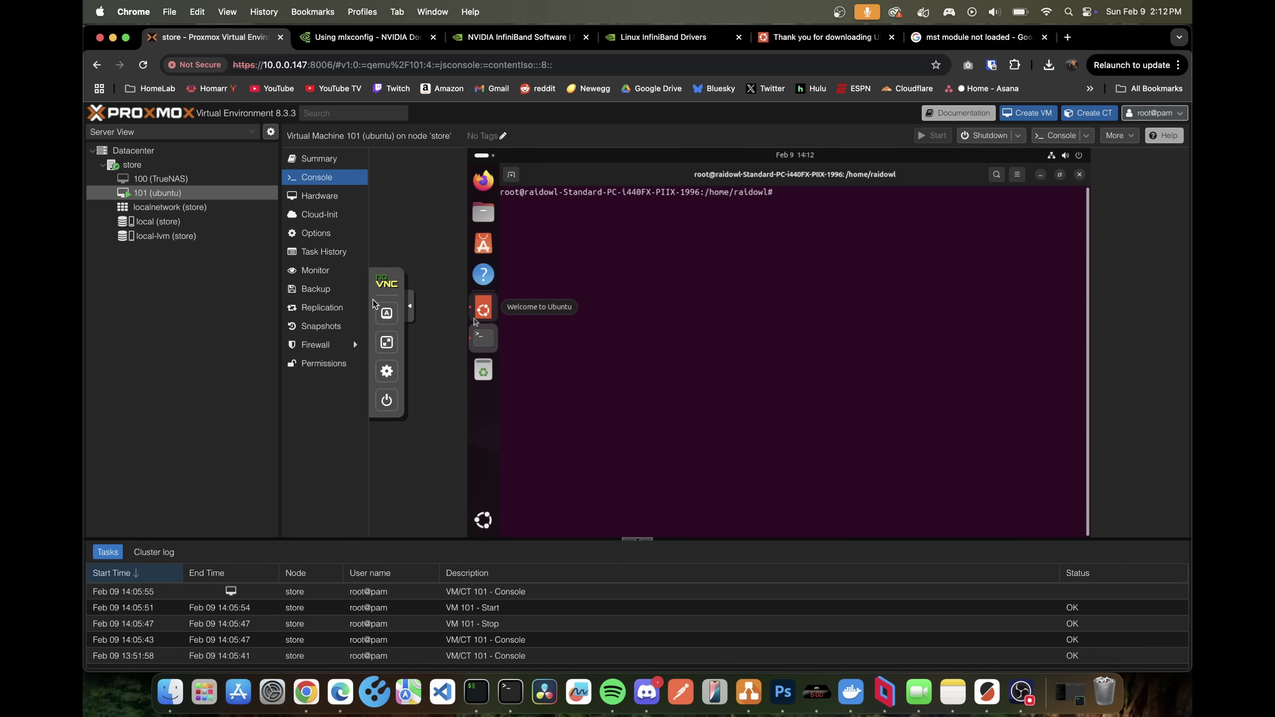
# In the full-screen VM 101 console, set ConnectX-5 LINK_TYPE_P1=2 (Ethernet) with mlxconfig, confirming y.
pyautogui.click(387, 342)
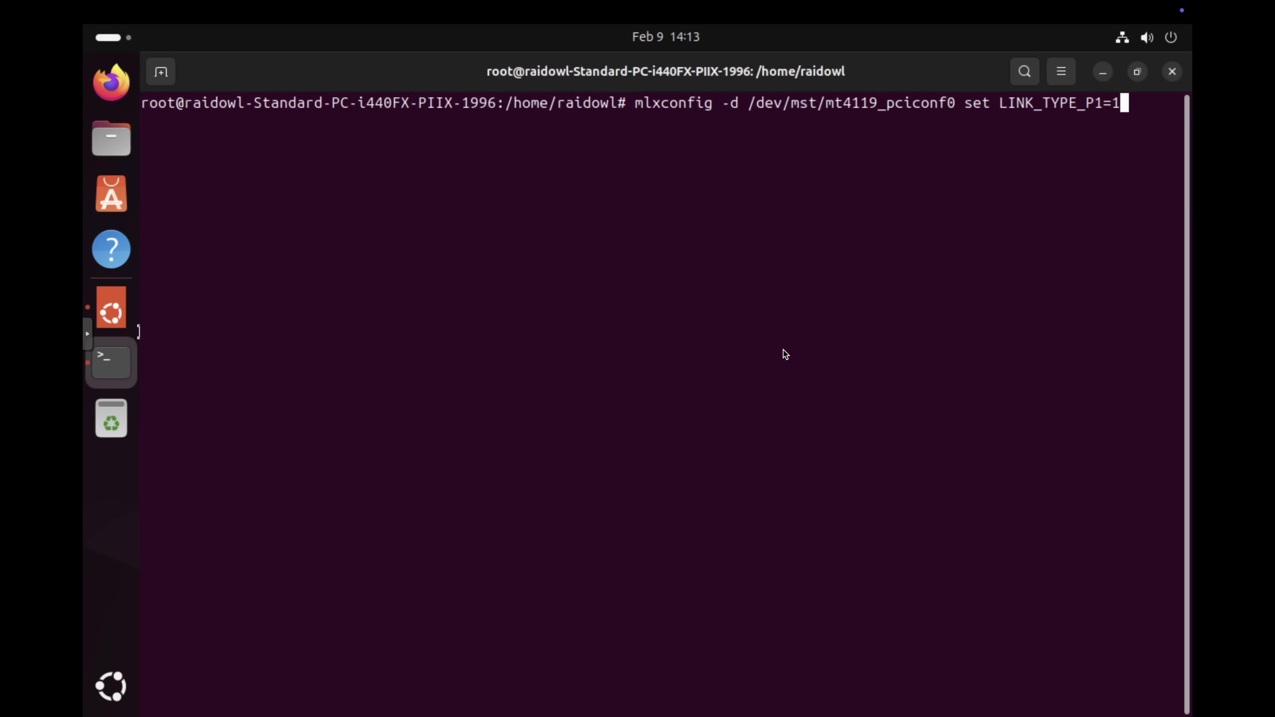
pyautogui.press('Return')
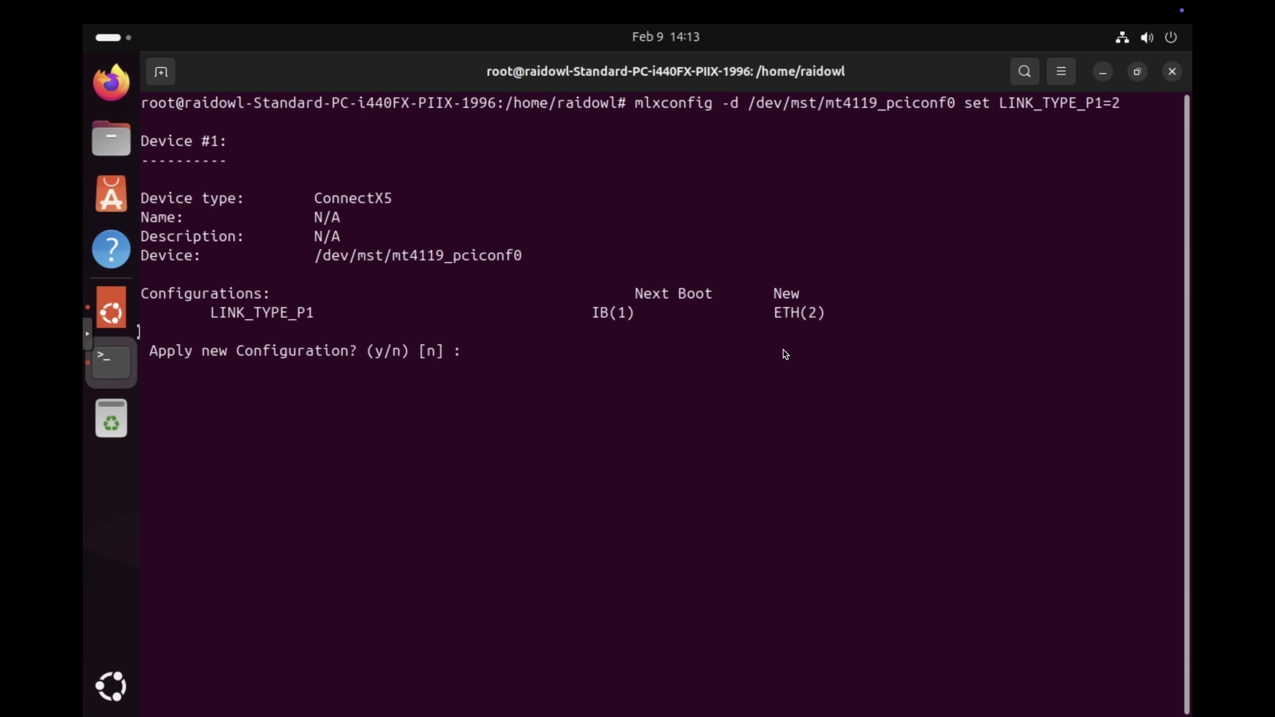
pyautogui.write('y')
pyautogui.press('Return')
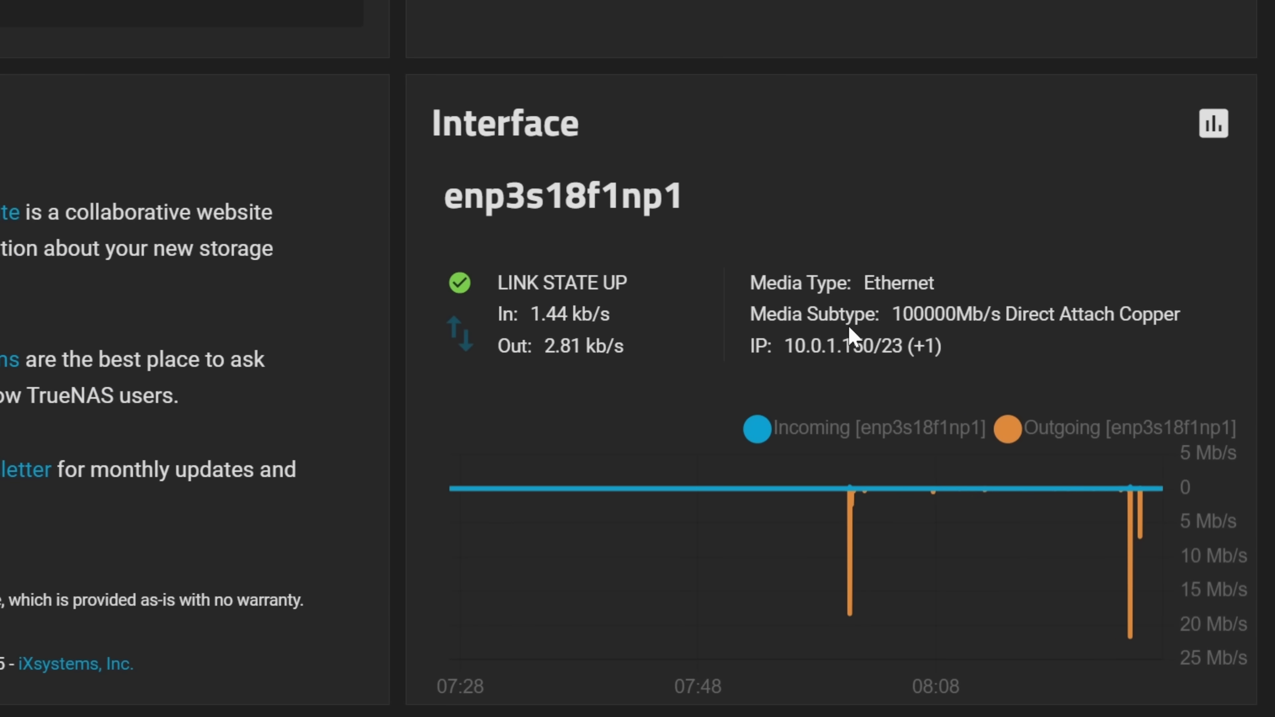
pyautogui.moveTo(892, 314); pyautogui.dragTo(1152, 314)
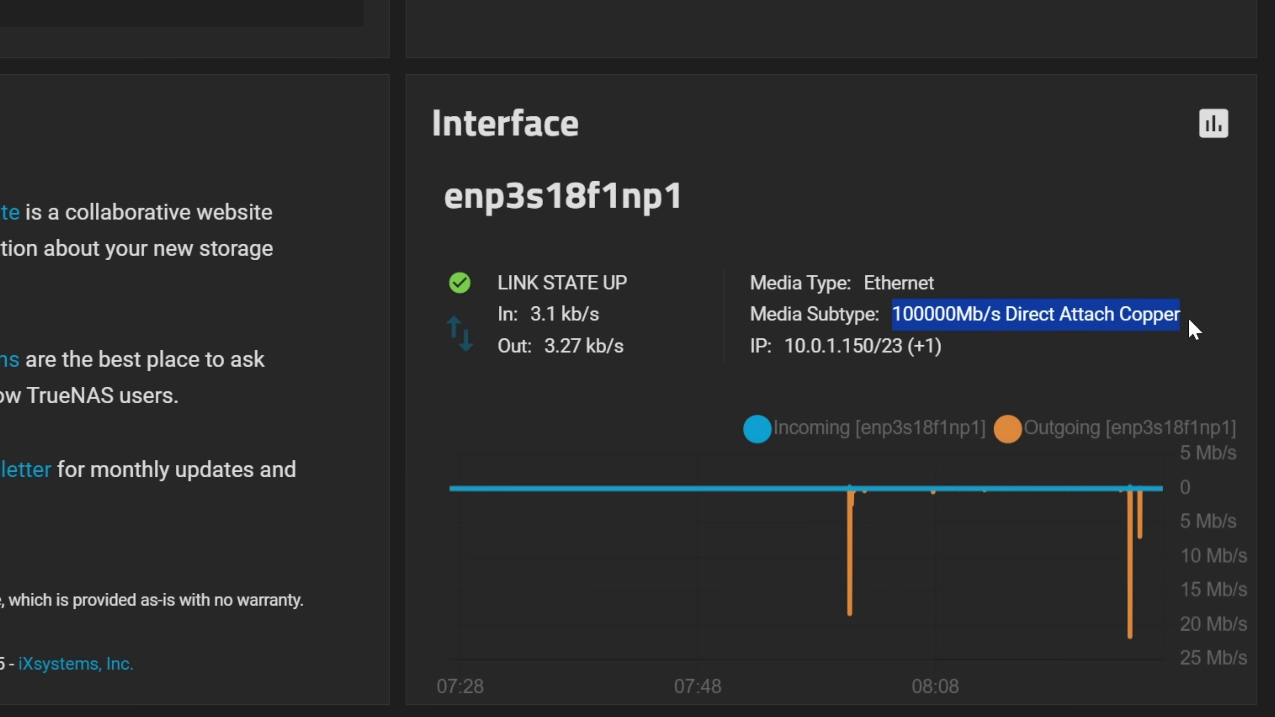